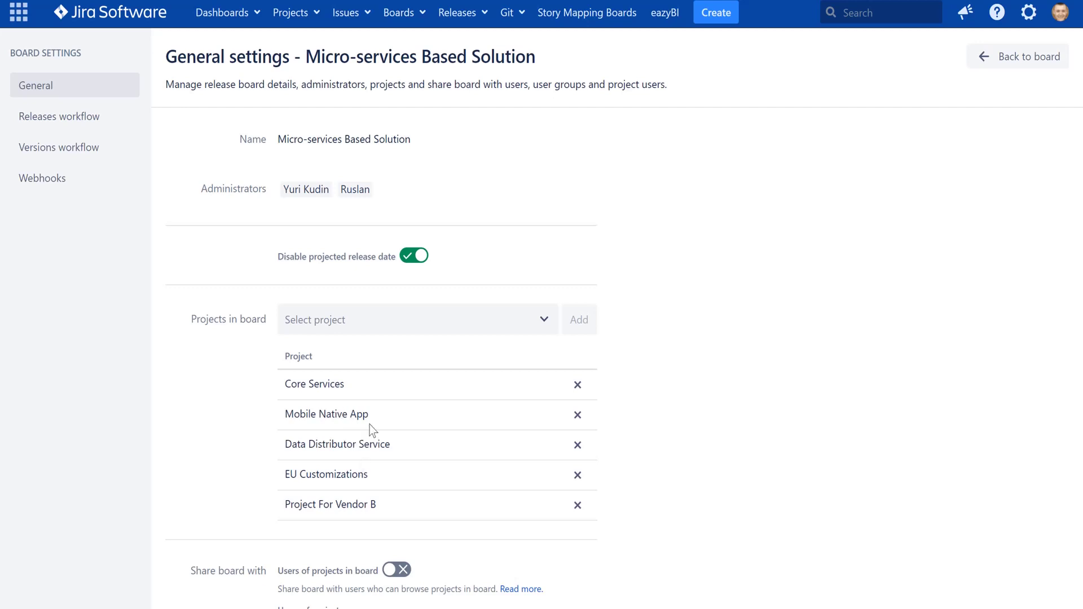
Step: Return to the board and review the summary and issues of the Registration Service 1.2 version
click(1015, 56)
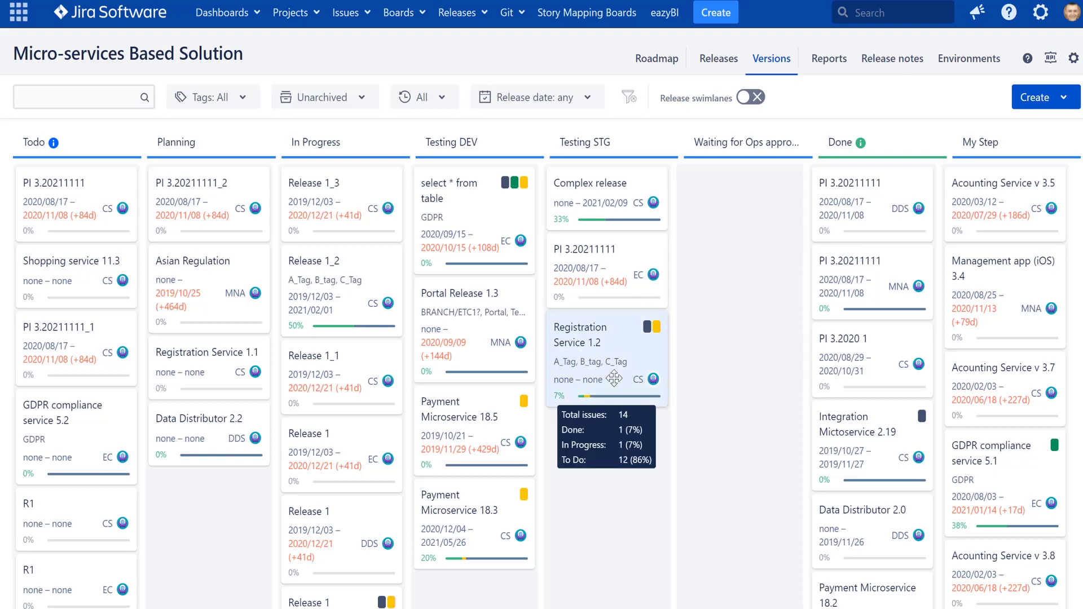
click(589, 361)
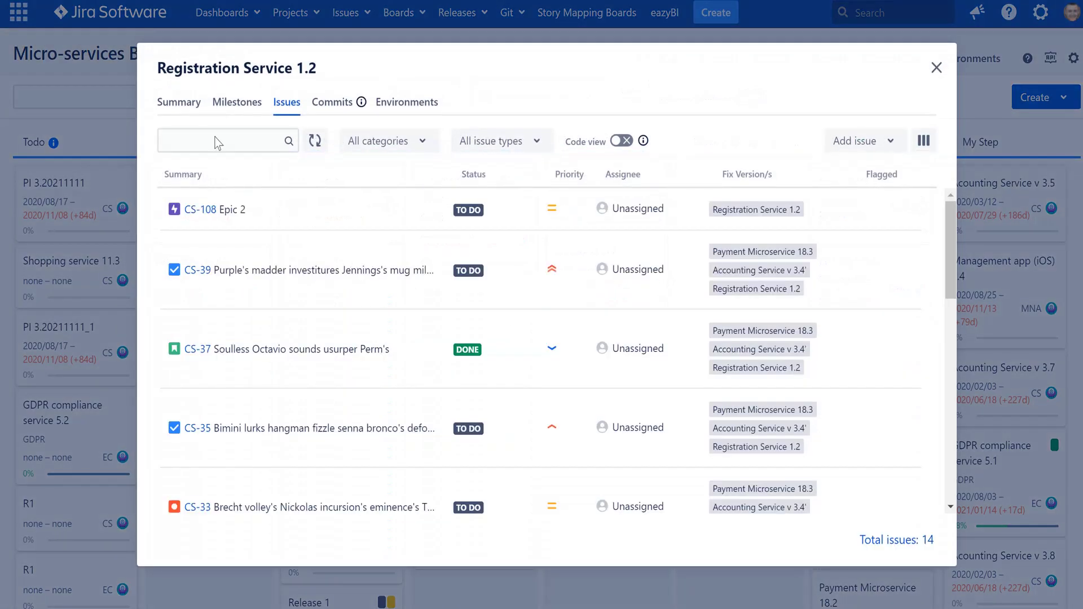
click(179, 103)
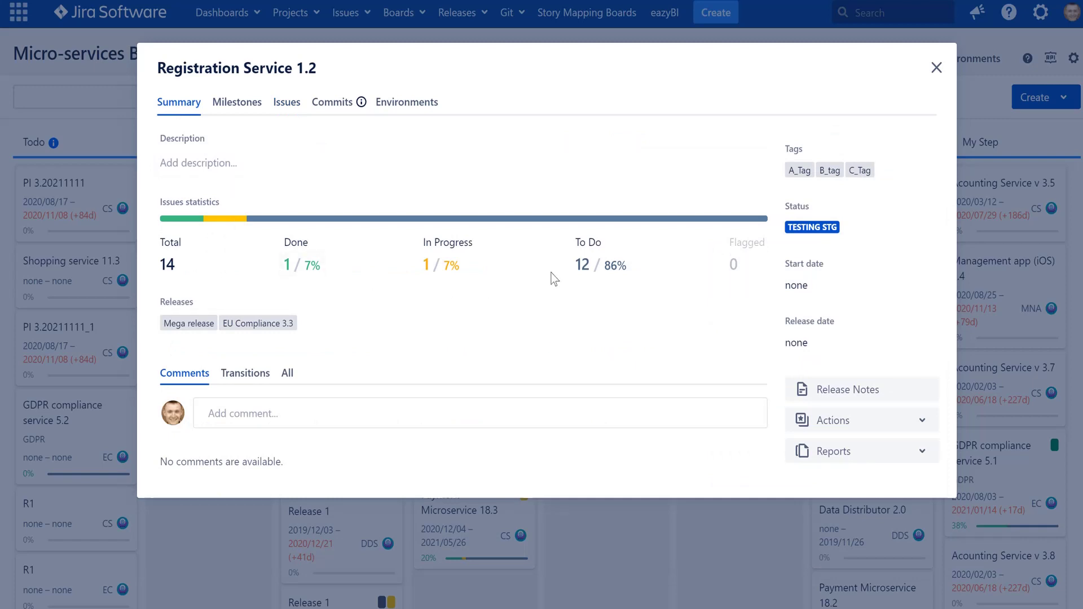
click(288, 113)
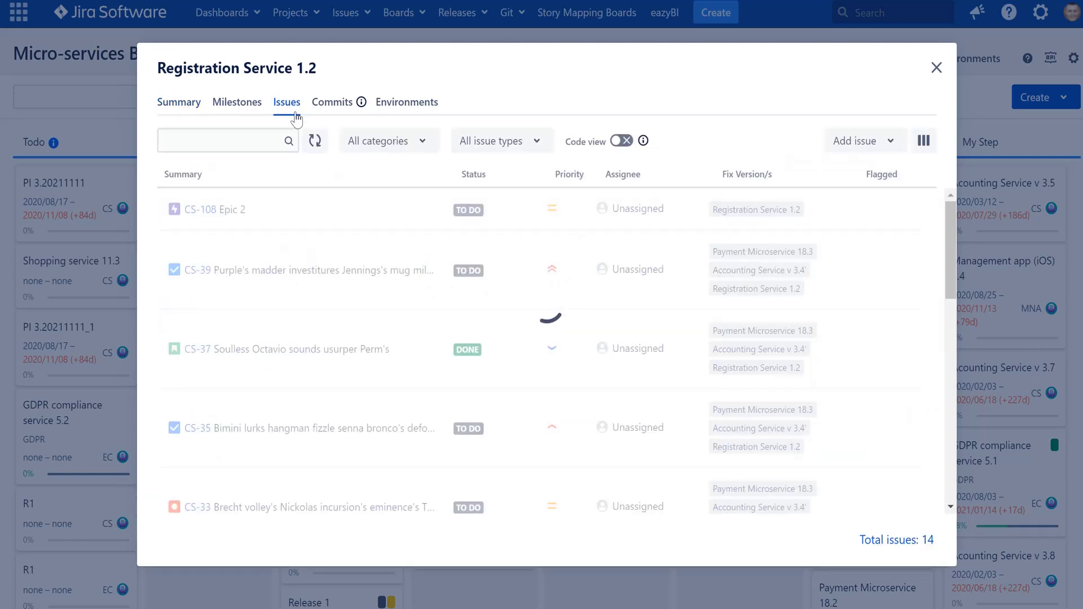
key(Escape)
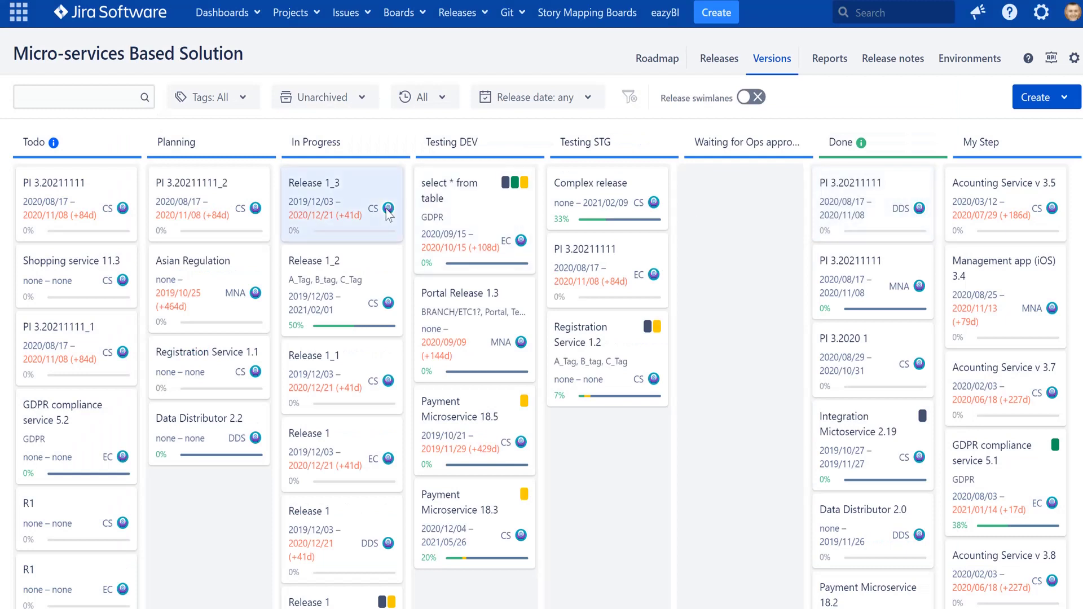
Step: Filter the board's versions by the B_tag tag
click(226, 101)
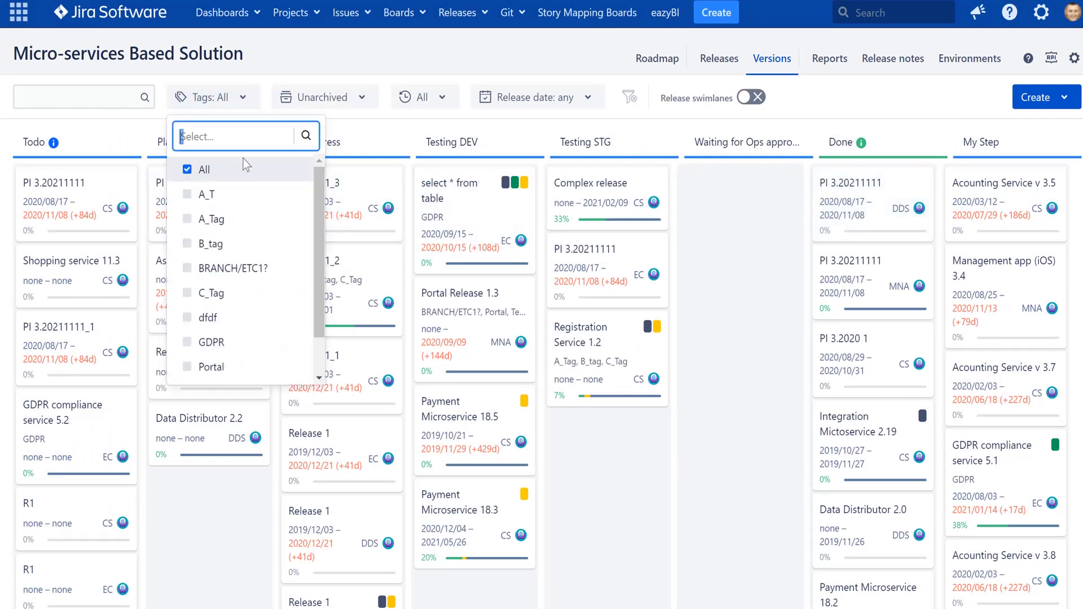
click(249, 245)
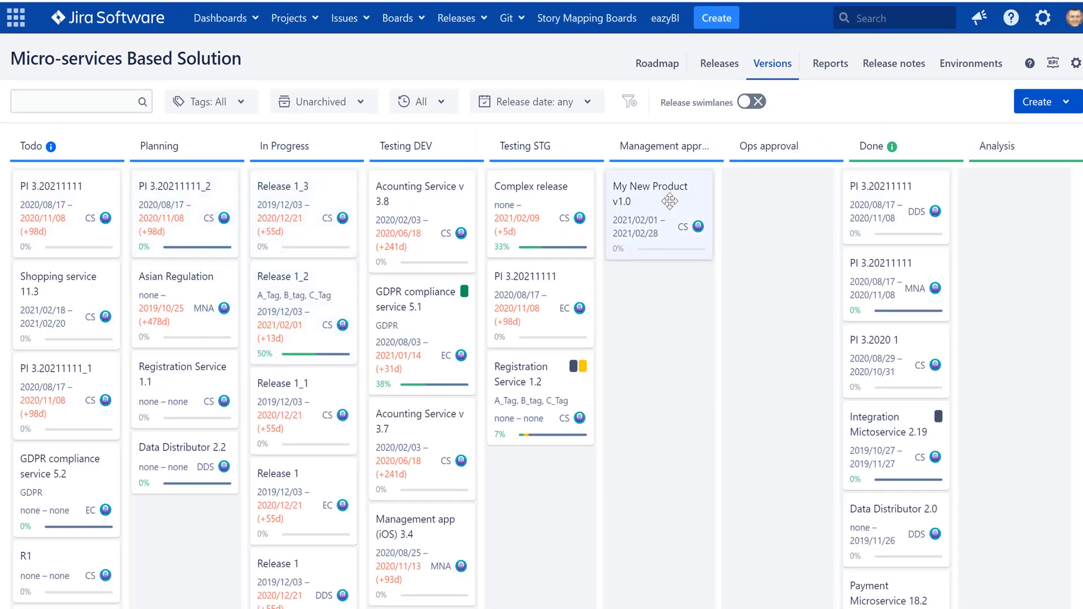
Step: Open the board's versions workflow settings and view the status options for the Todo column
click(1076, 63)
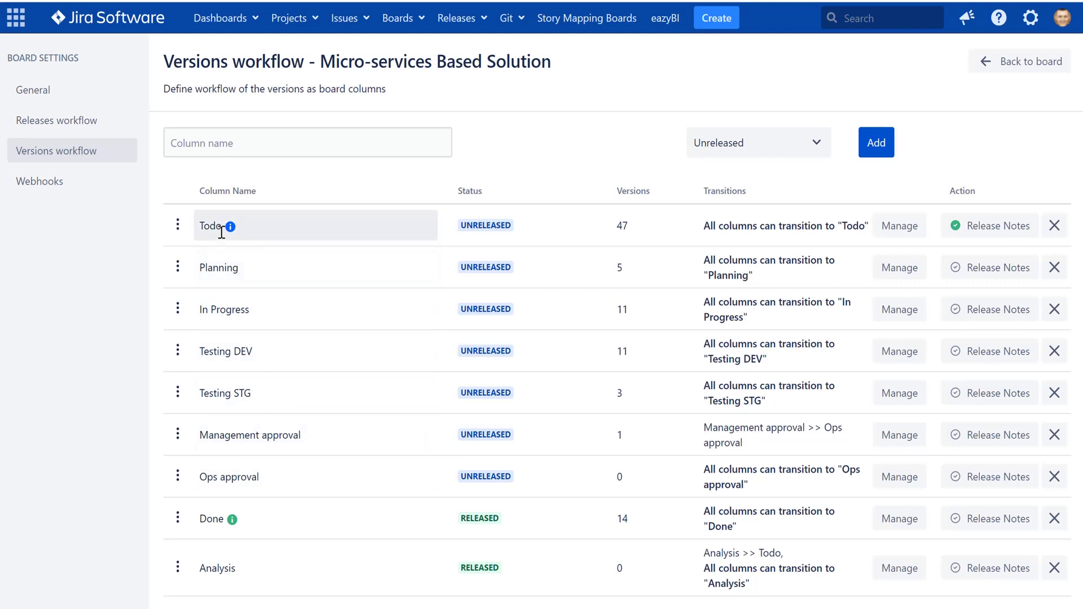
click(499, 232)
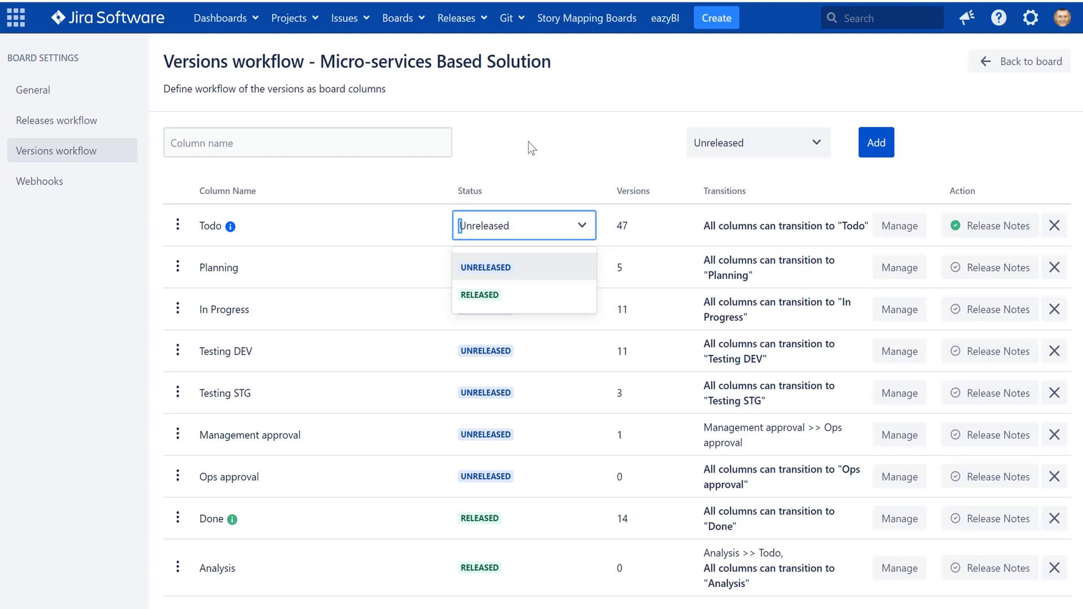
click(568, 104)
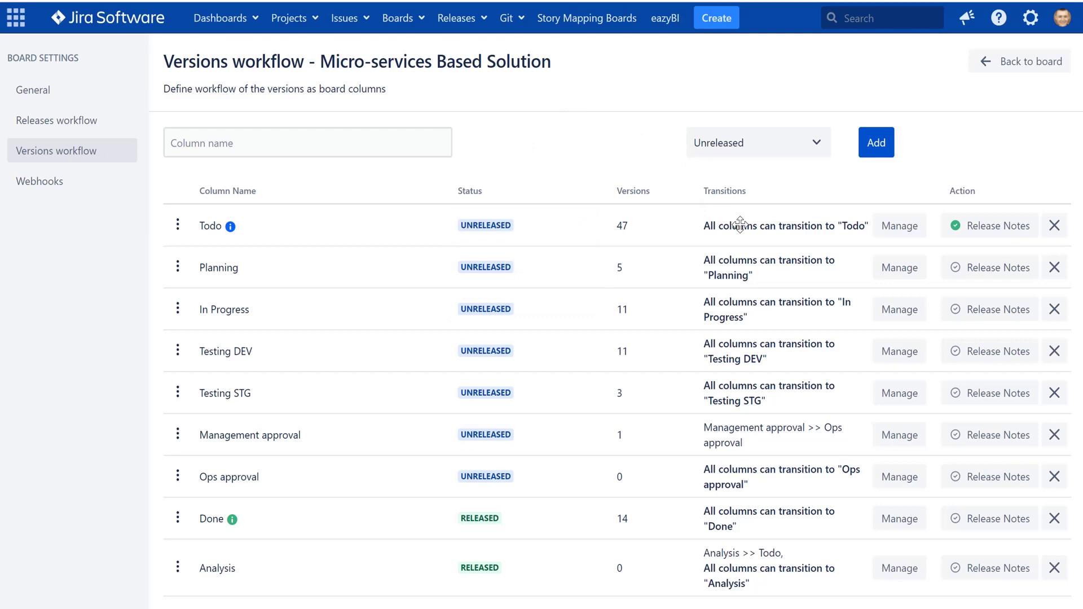
Step: Add a Todo >> In Progress transition to the Todo column, restrict it to the atlassian-staff group, and save
click(900, 225)
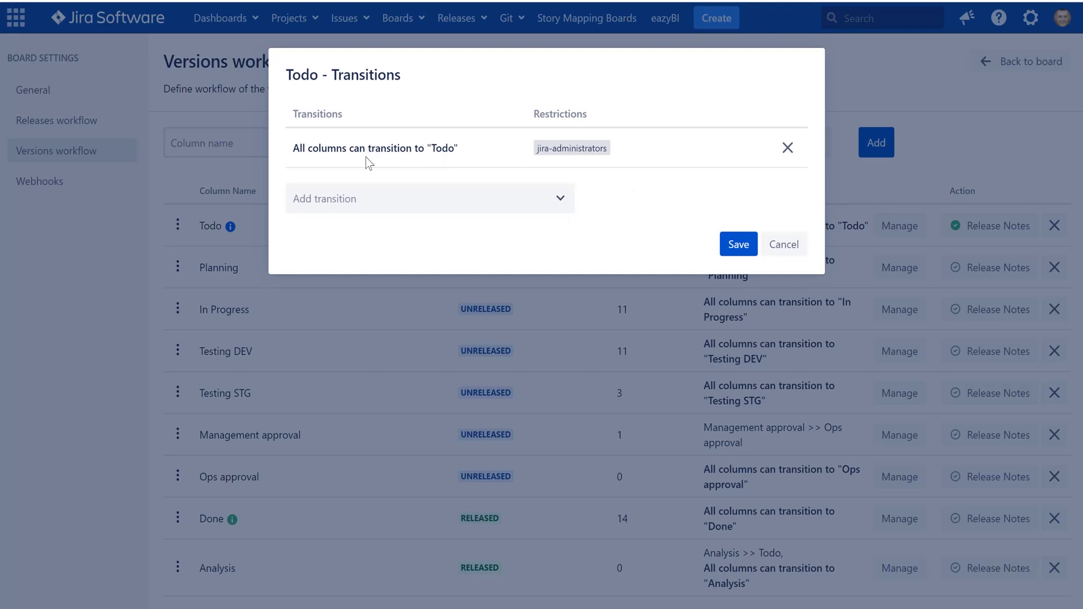
click(486, 201)
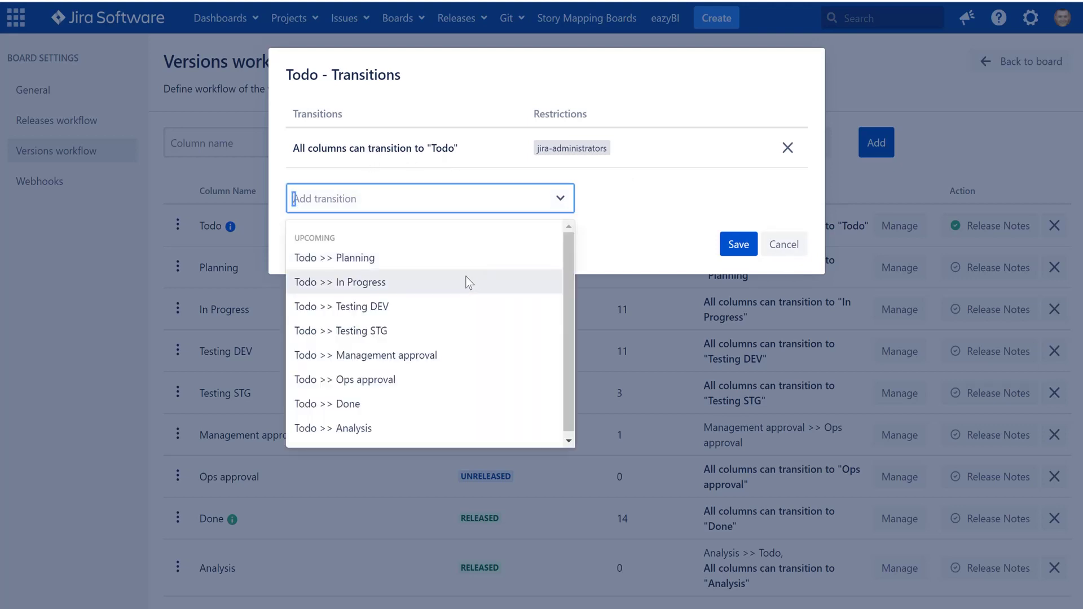
click(468, 286)
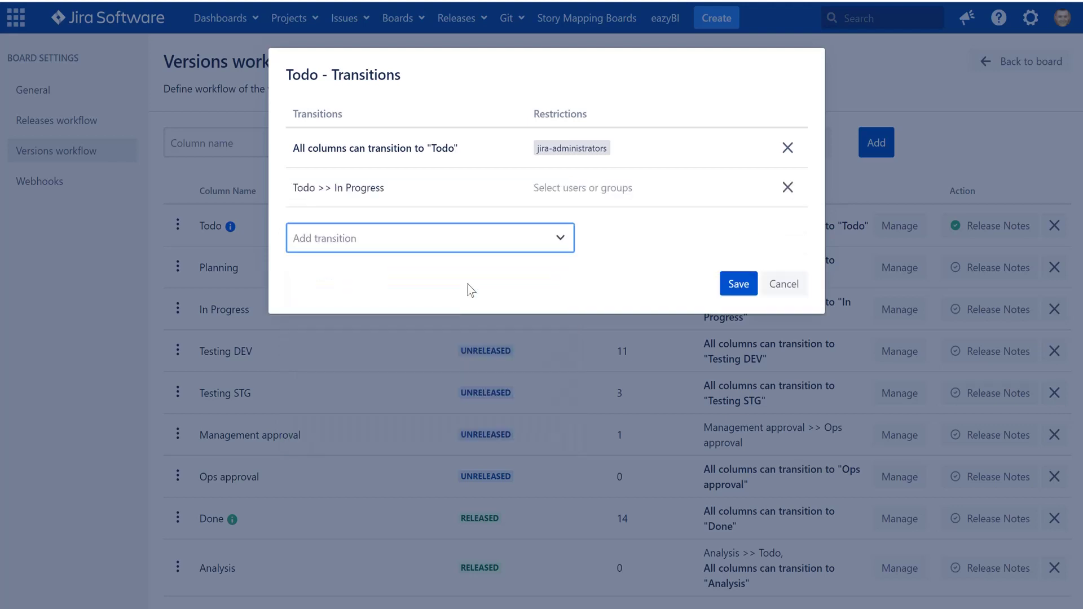
click(592, 186)
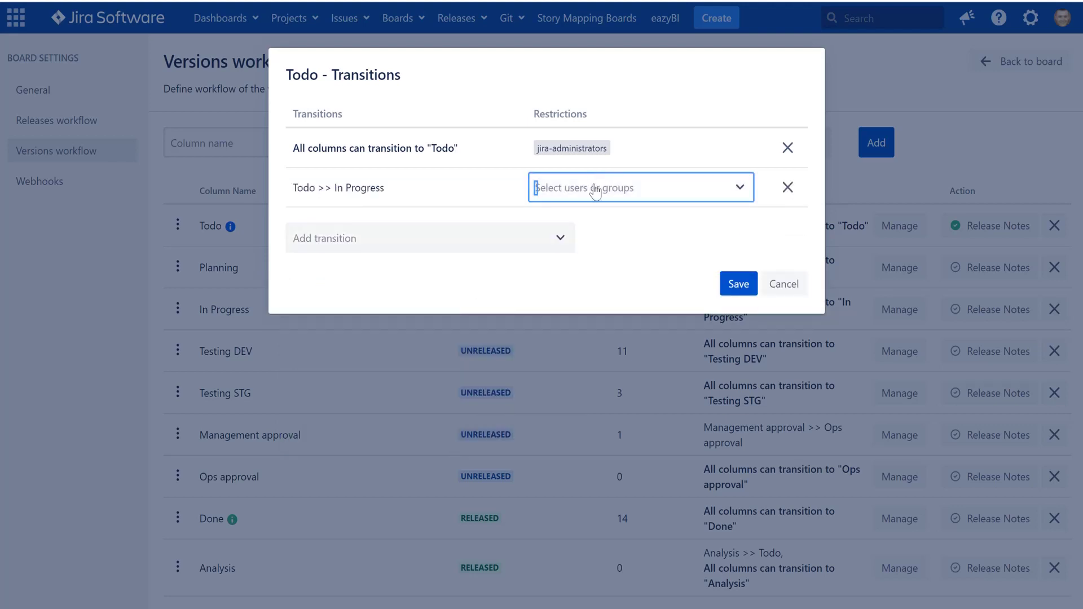
text(a)
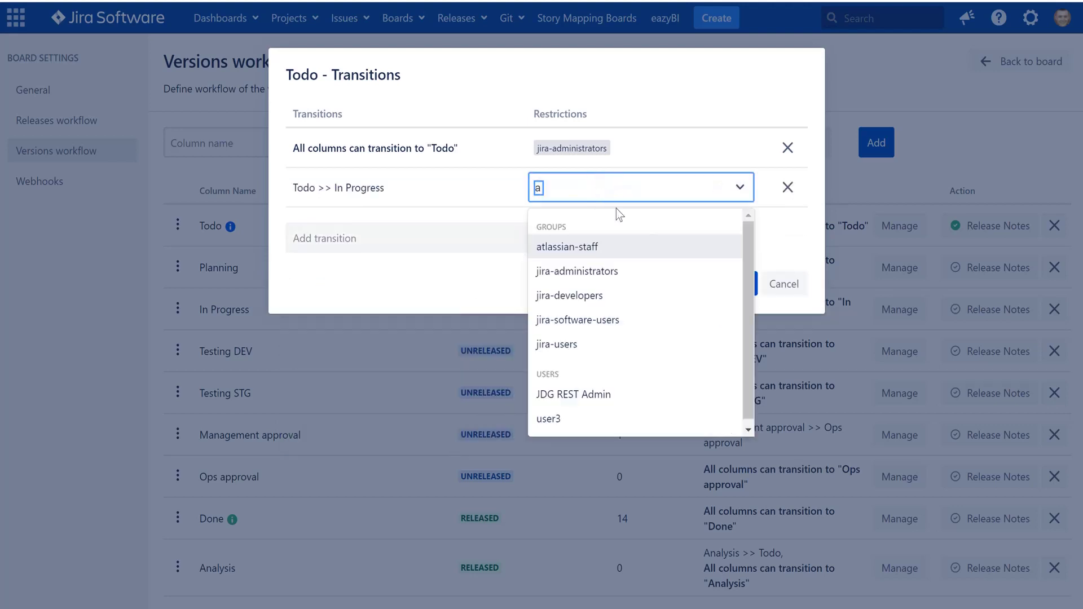
click(619, 252)
click(750, 228)
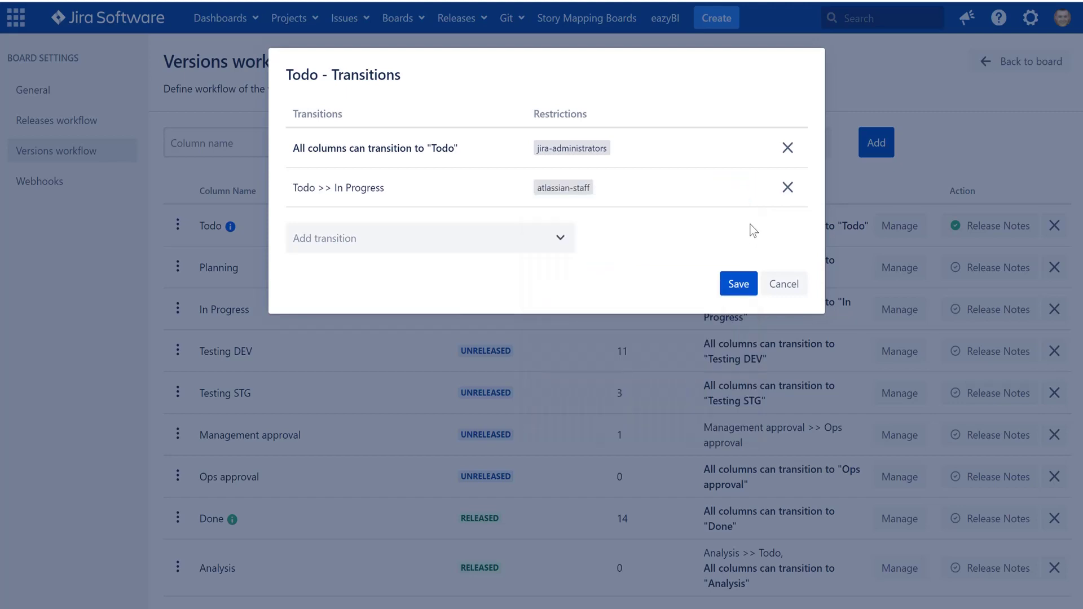
click(739, 285)
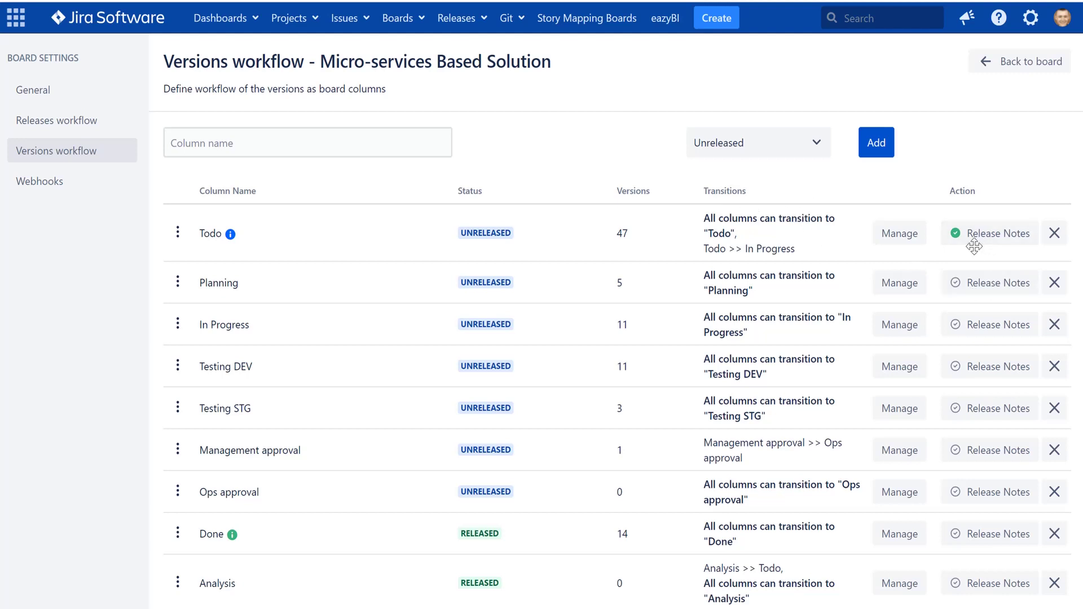
Step: Turn on release notes generation for the In Progress column using the Default Version Release Notes Template
click(983, 326)
click(432, 114)
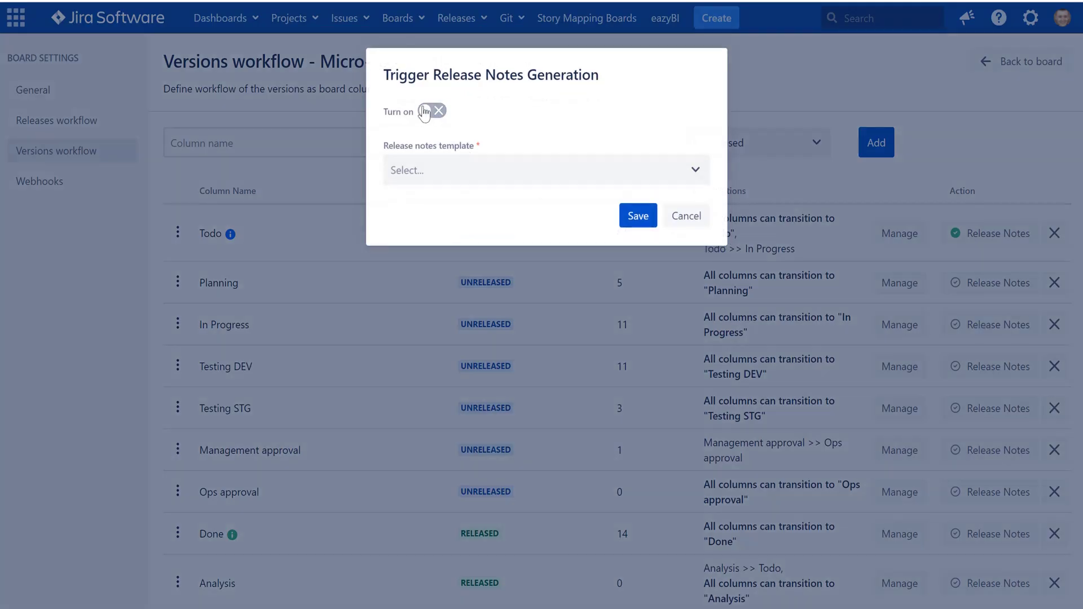
click(465, 172)
click(474, 208)
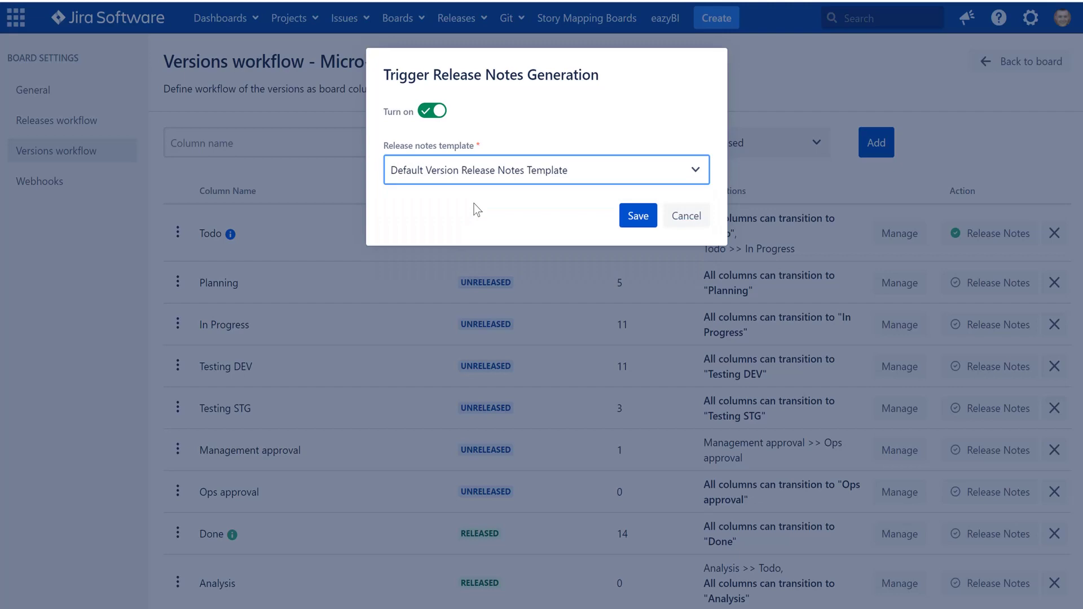
click(632, 216)
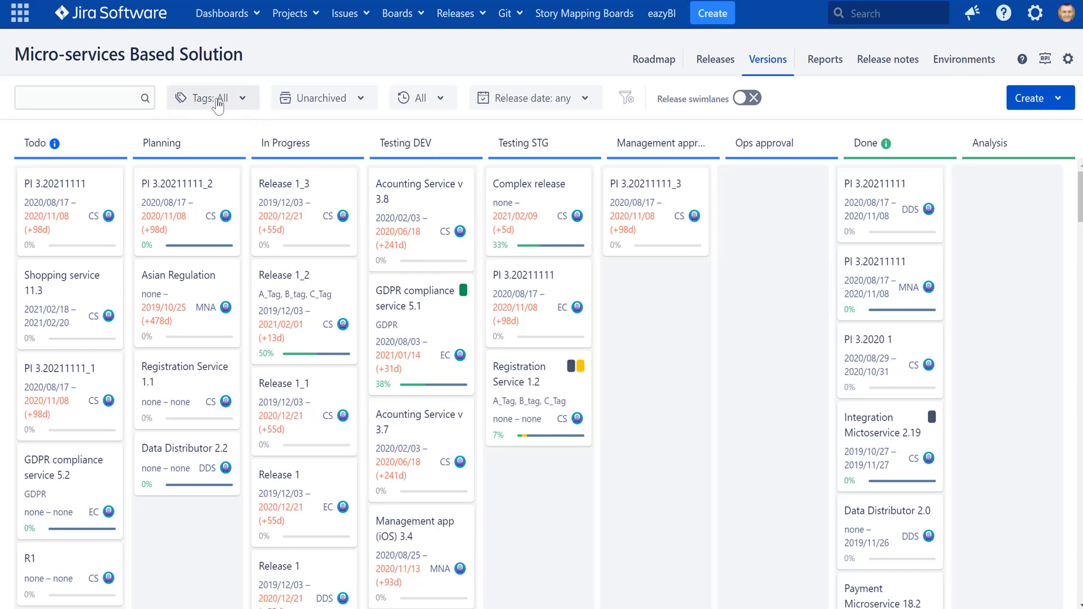
Step: Show the releases of the Micro-services Based Solution board
click(126, 96)
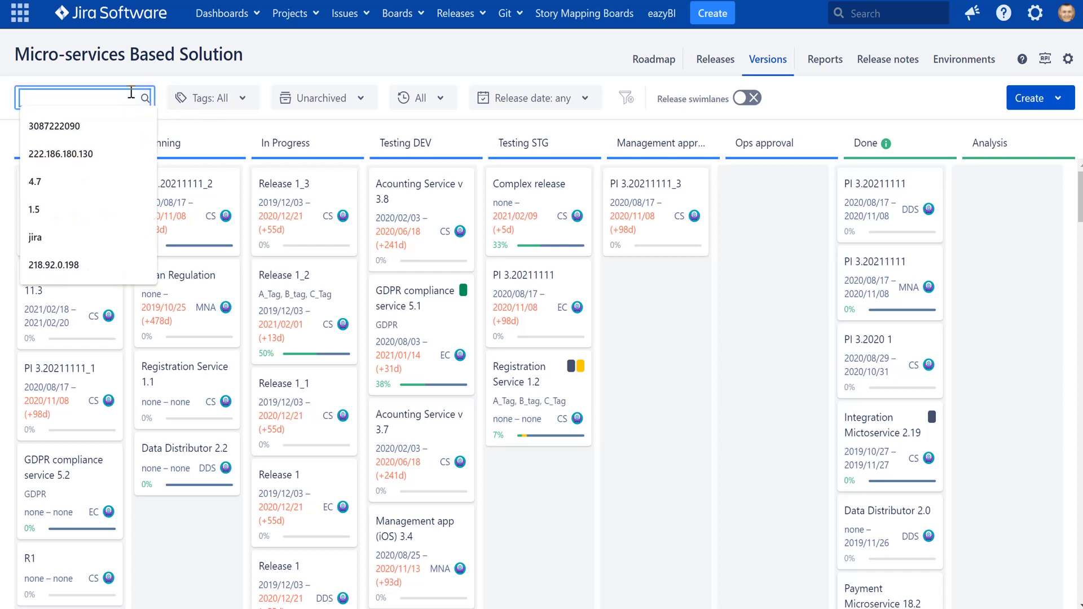
click(331, 68)
click(710, 71)
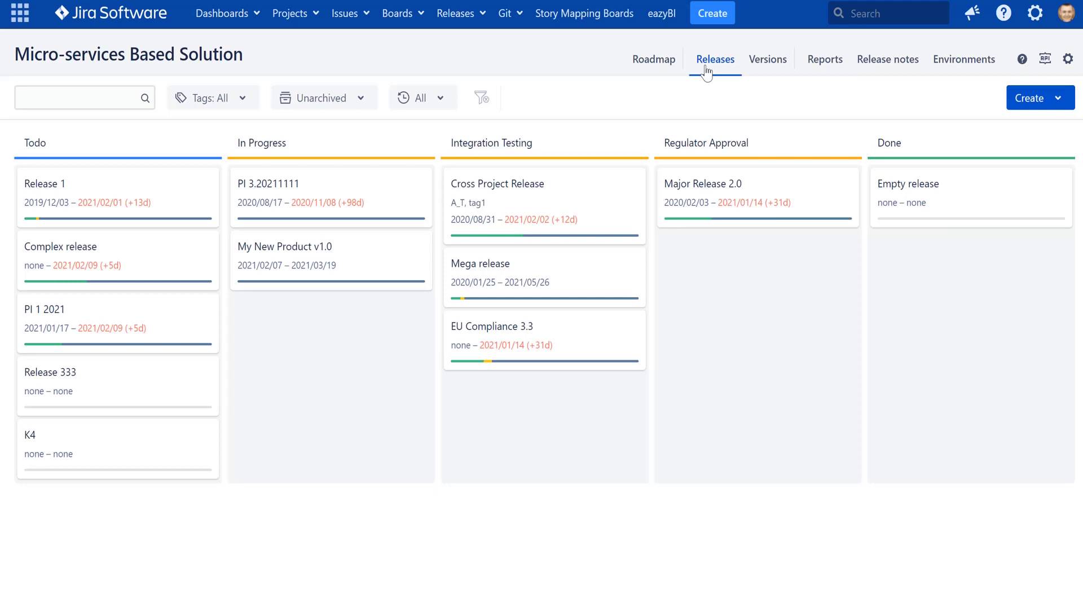
click(705, 66)
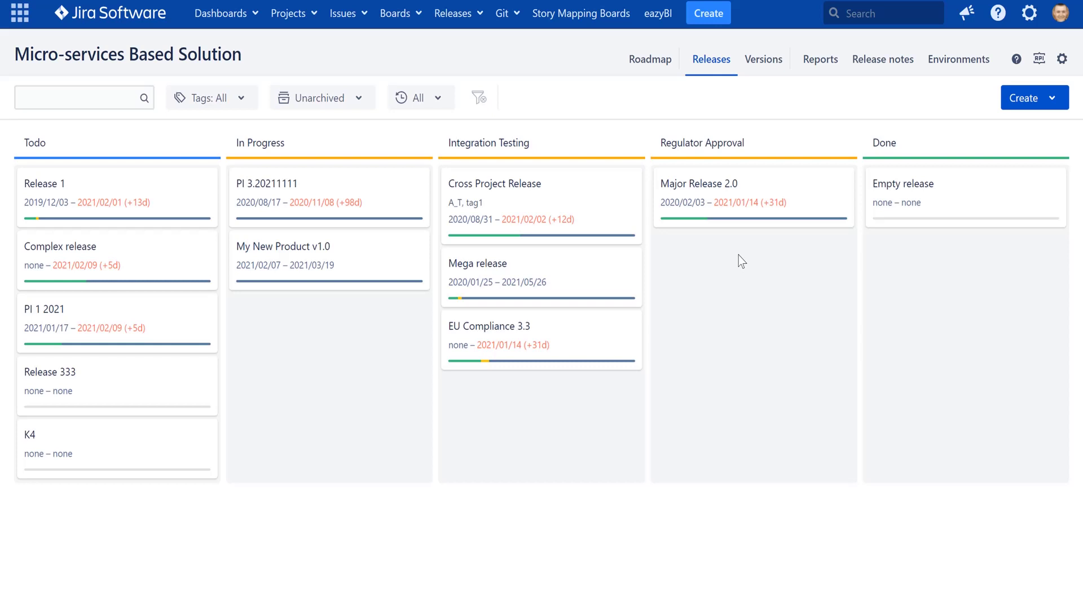
Step: Start a new release on the board and name it "Canadian Redulation"
click(1050, 98)
click(1013, 134)
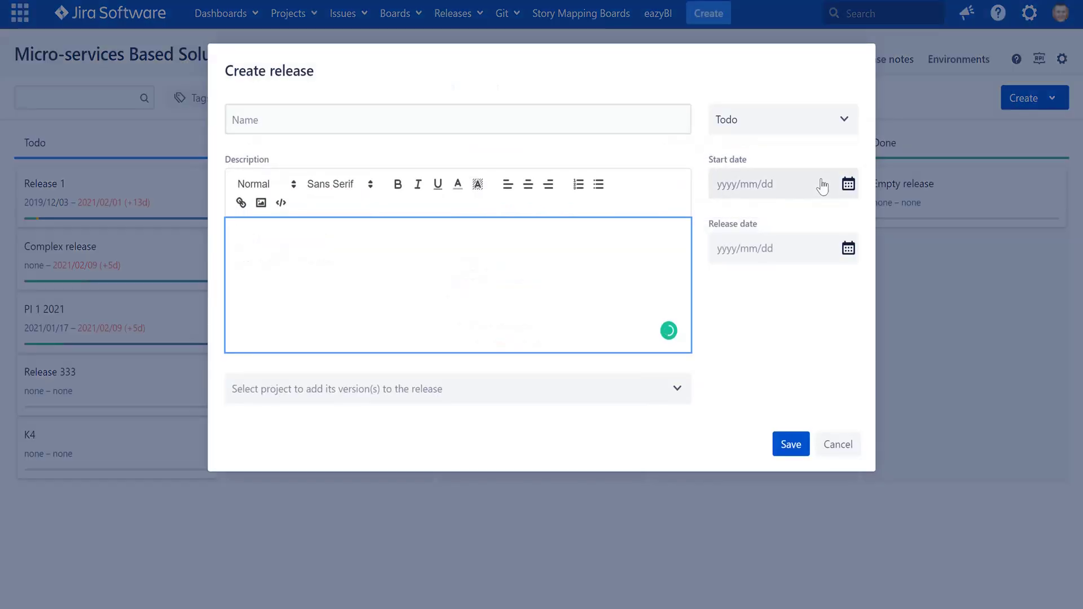
click(432, 116)
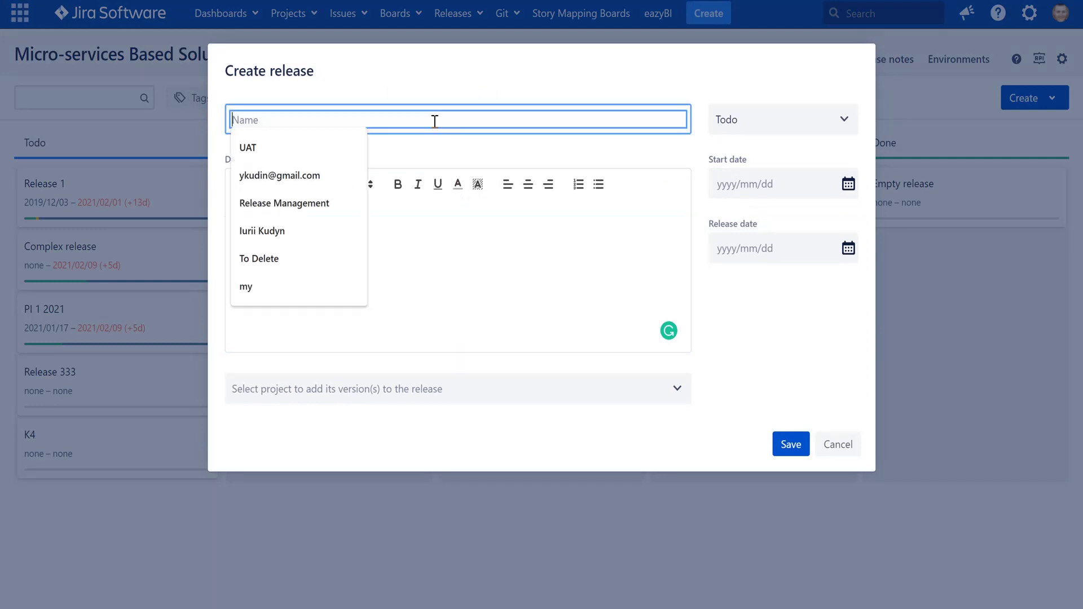
text(Canadian Redulation)
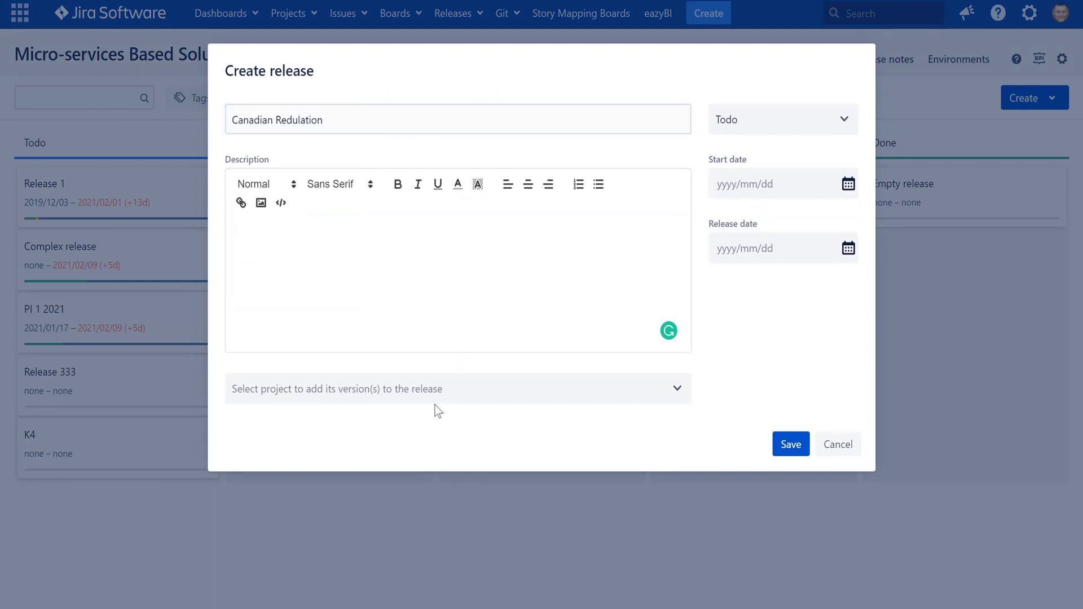
Step: Add the Core Services, Mobile Native App and Data Distributor Service projects to the release
click(421, 389)
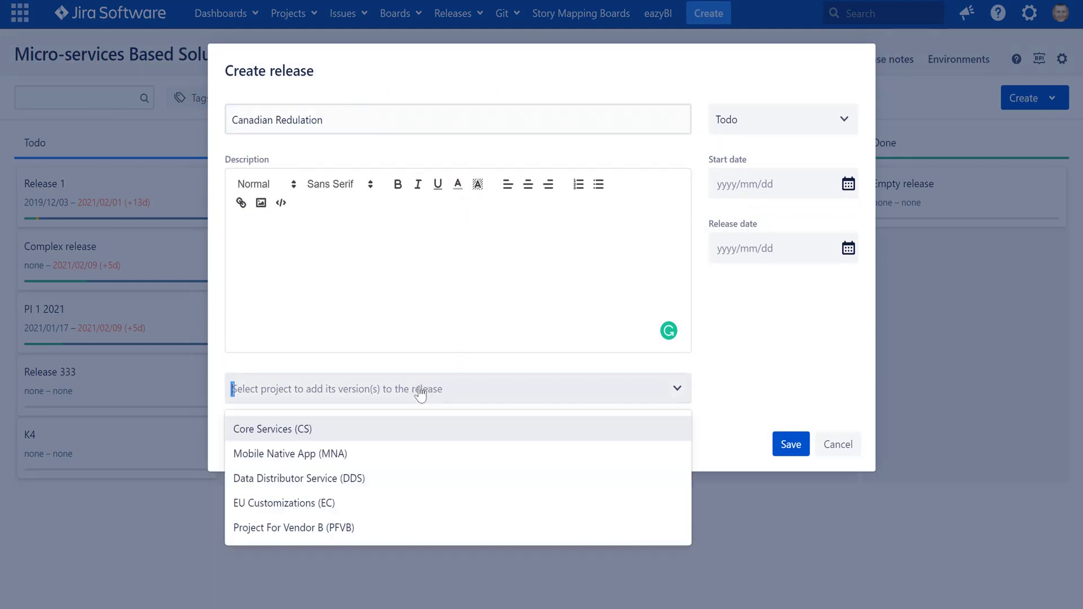
click(384, 428)
click(374, 475)
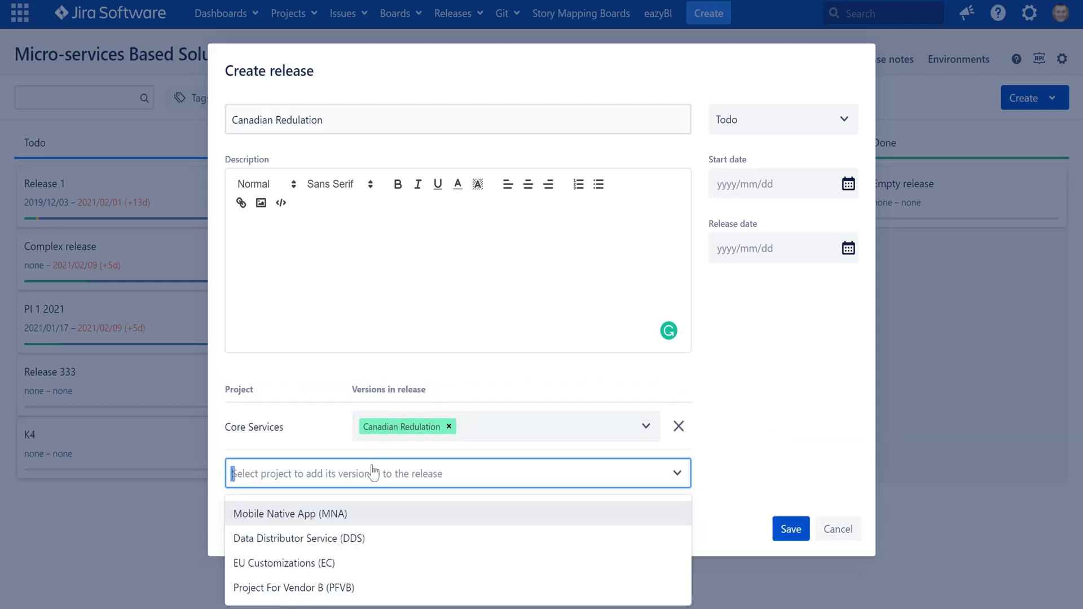
click(366, 508)
click(361, 490)
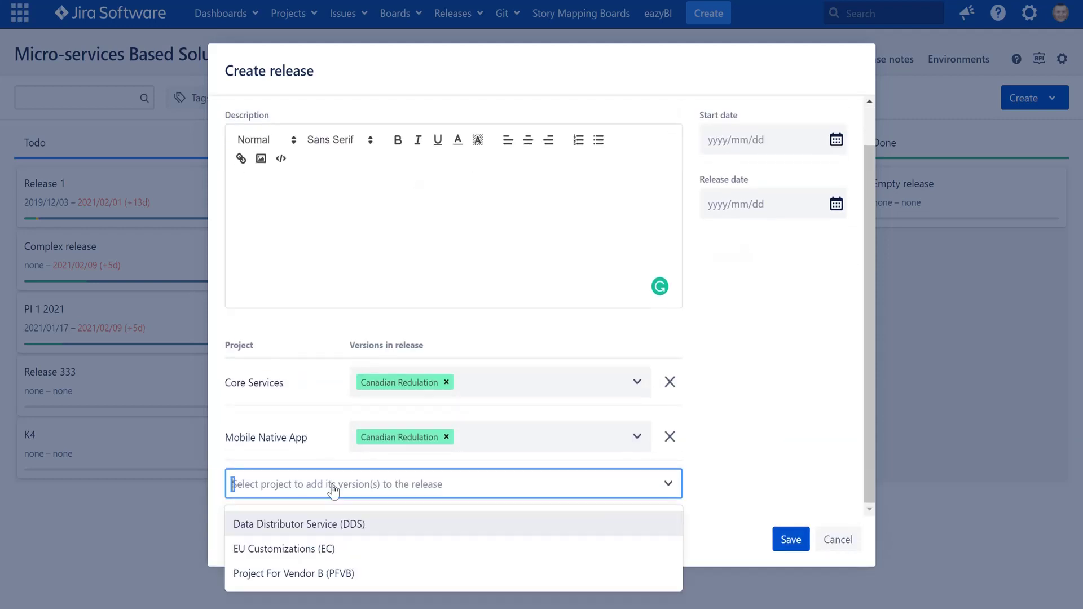
click(342, 519)
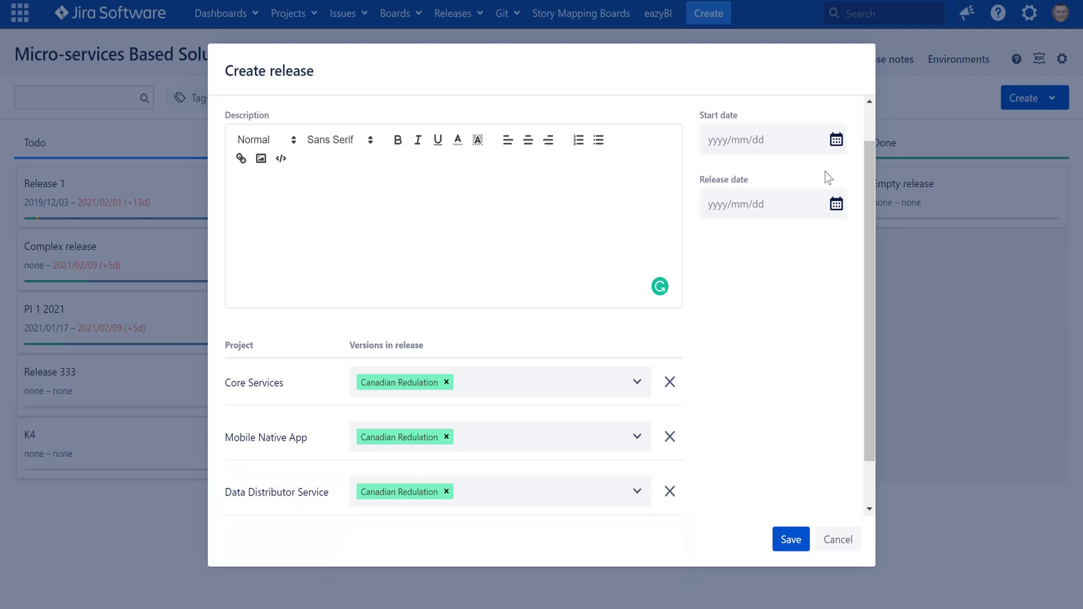
Step: Set the release's start date to 2021/03/01 and its release date to 2021/05/31
click(835, 141)
click(907, 182)
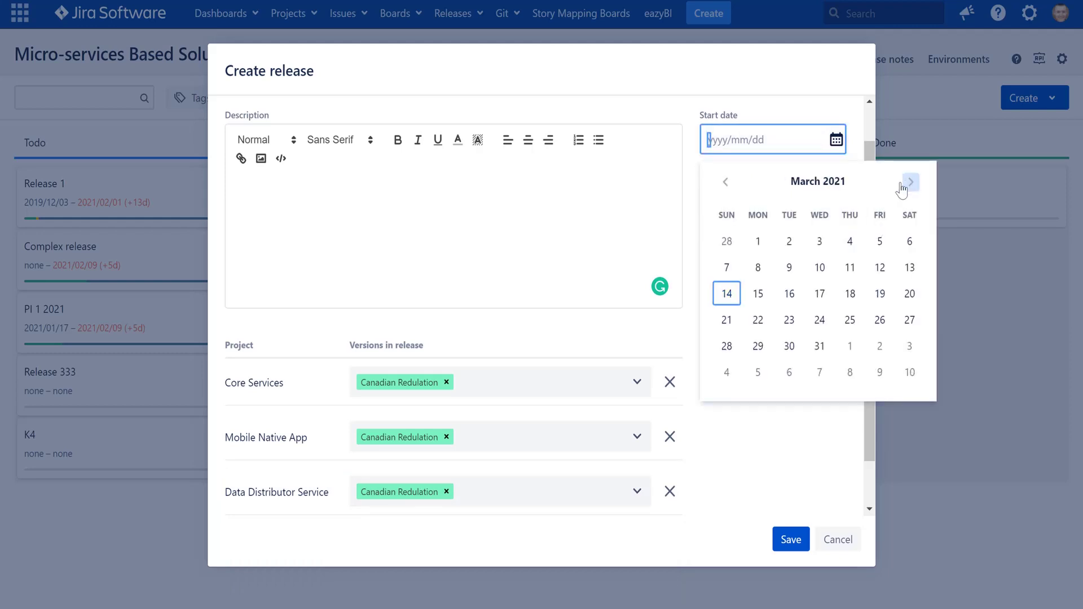
click(760, 243)
click(836, 204)
click(910, 247)
click(910, 247)
click(910, 247)
click(757, 437)
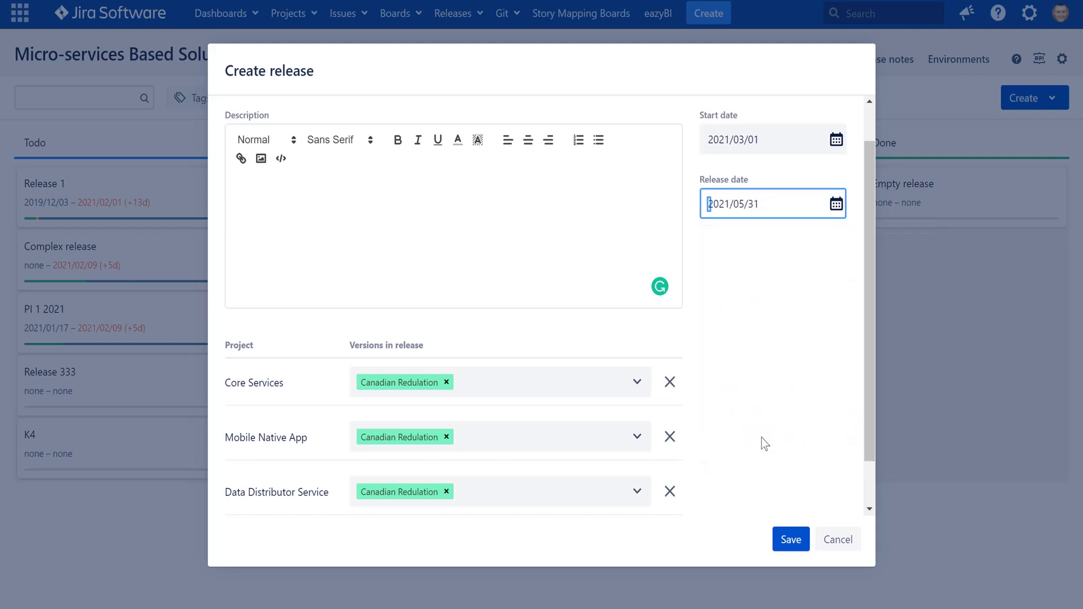
Step: Save the release, confirming the new versions in all three projects, and check the saved release's summary
scroll(738, 440, up, 1)
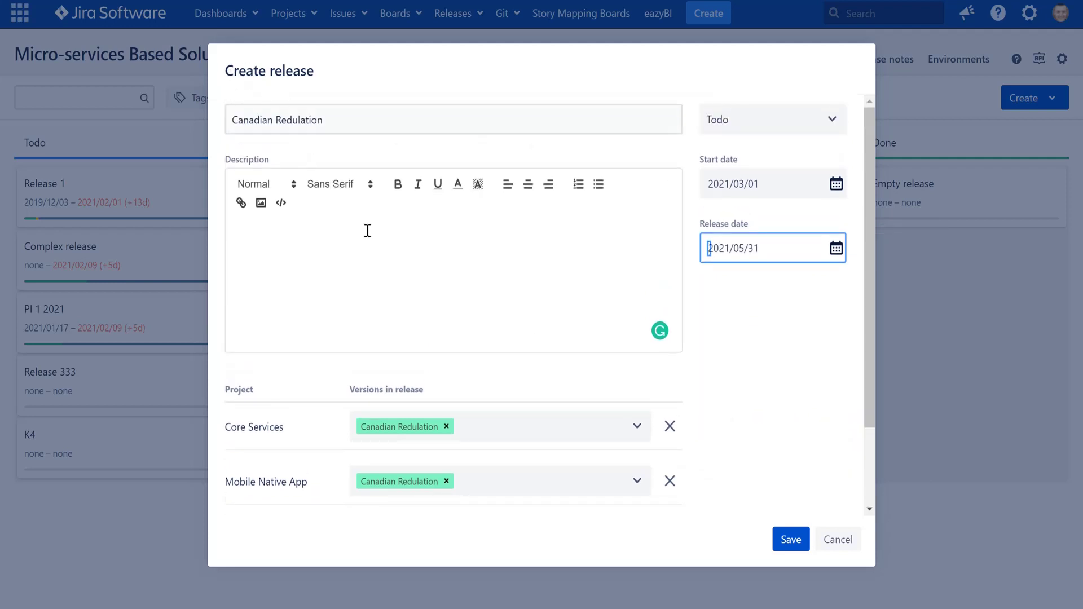
scroll(217, 375, down, 2)
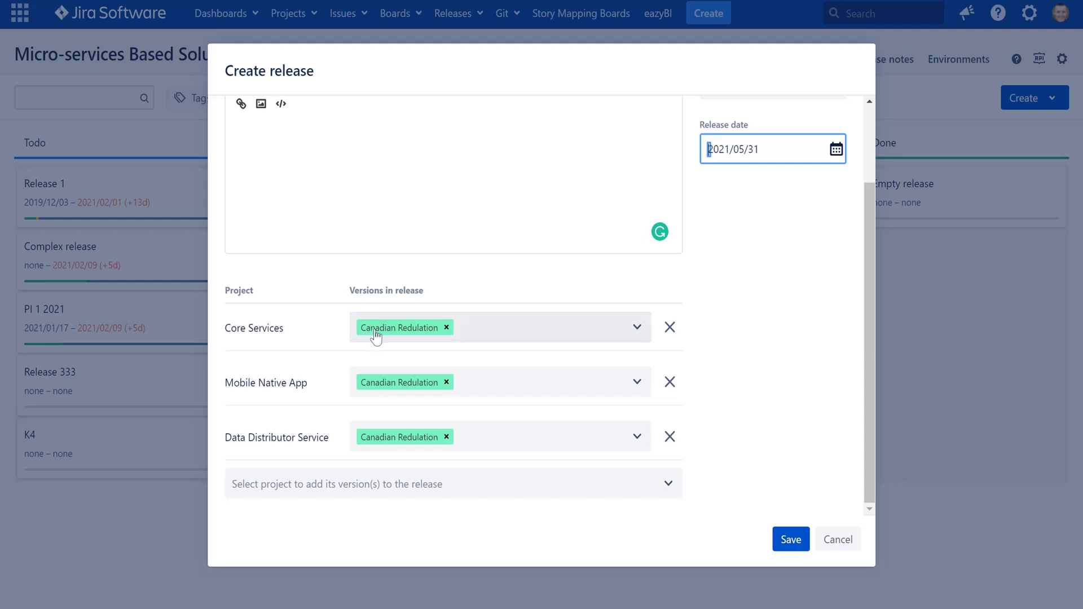
click(790, 539)
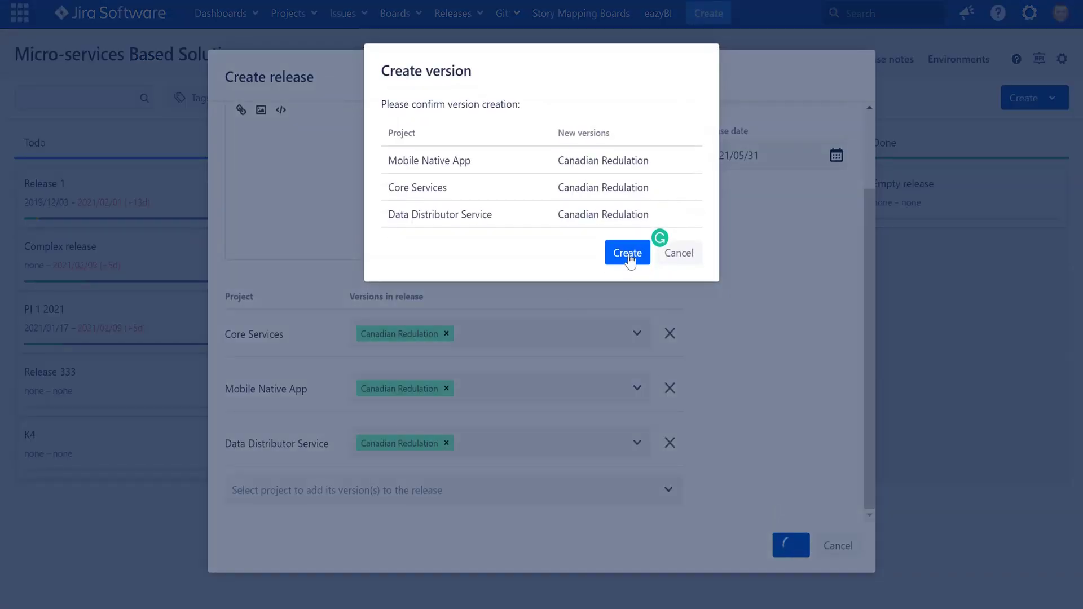
click(632, 254)
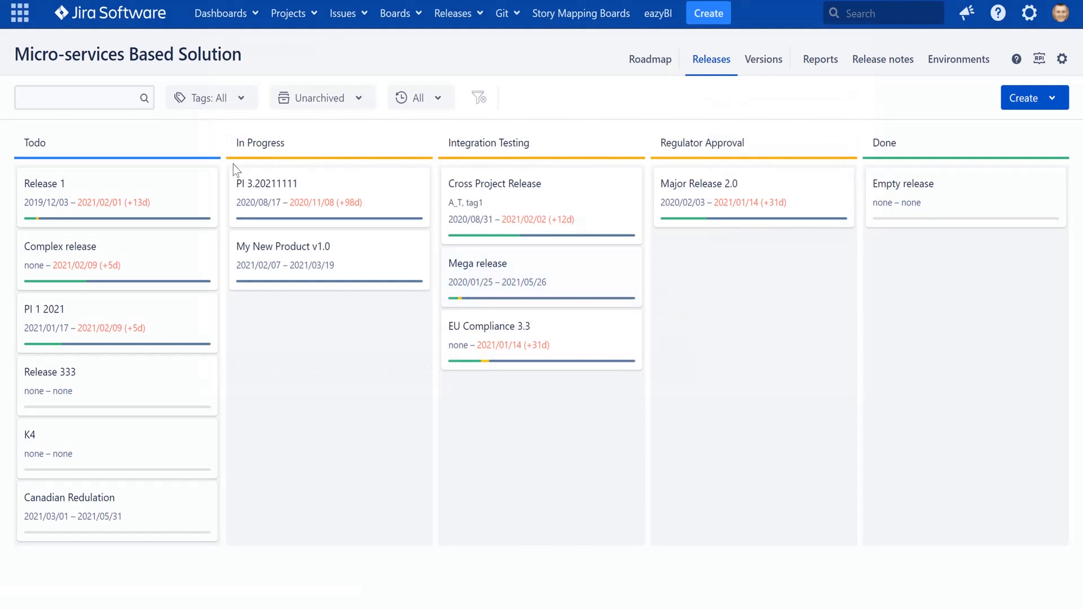
click(65, 502)
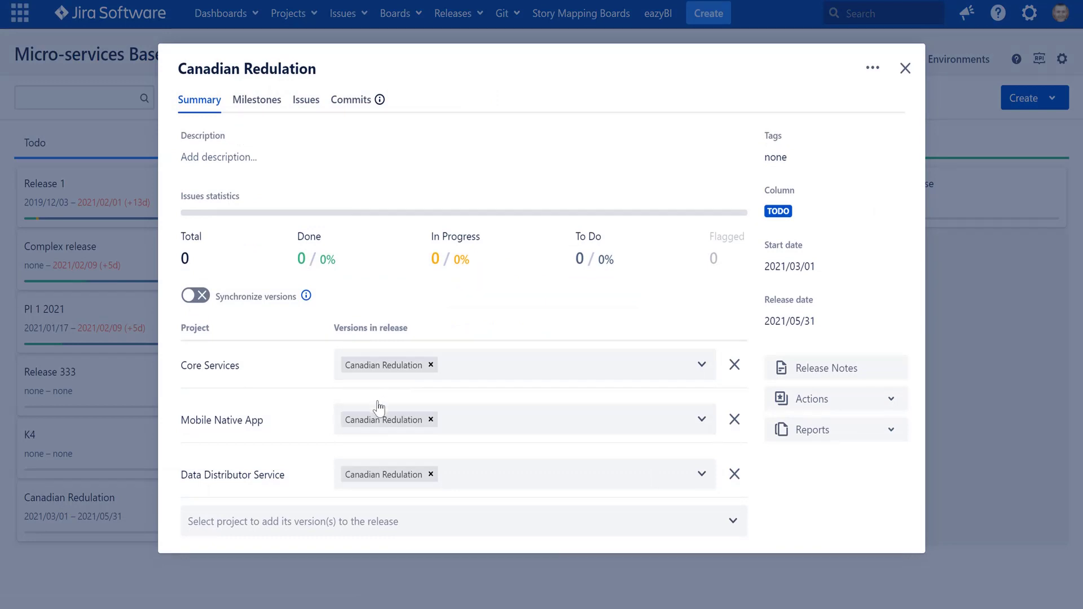
click(905, 65)
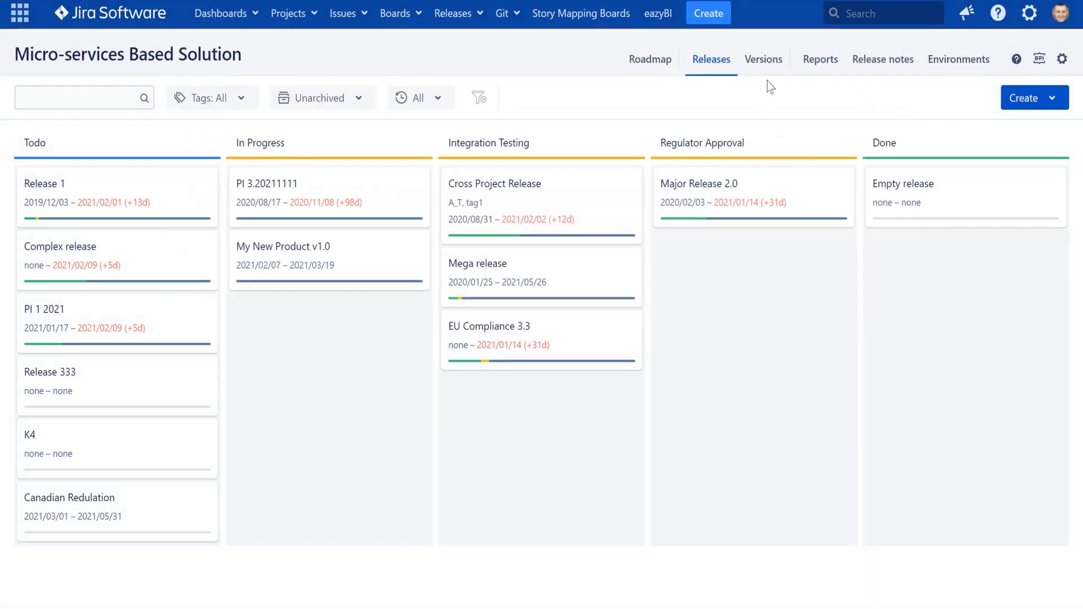
Step: Show the board's versions in collapsed release swimlanes and expand the Canadian Redulation swimlane
click(765, 63)
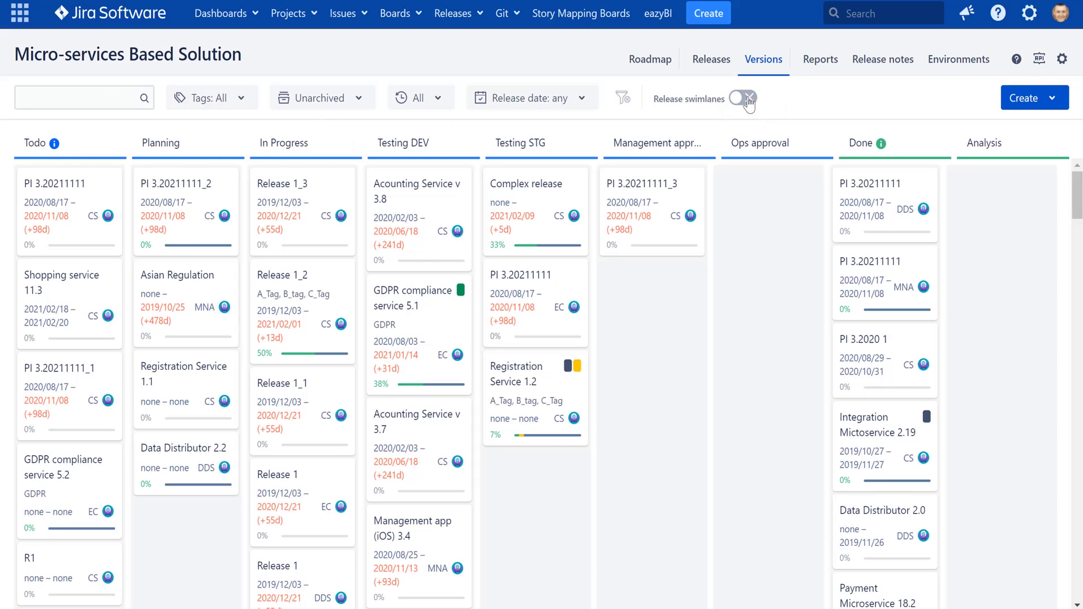
click(743, 98)
click(965, 99)
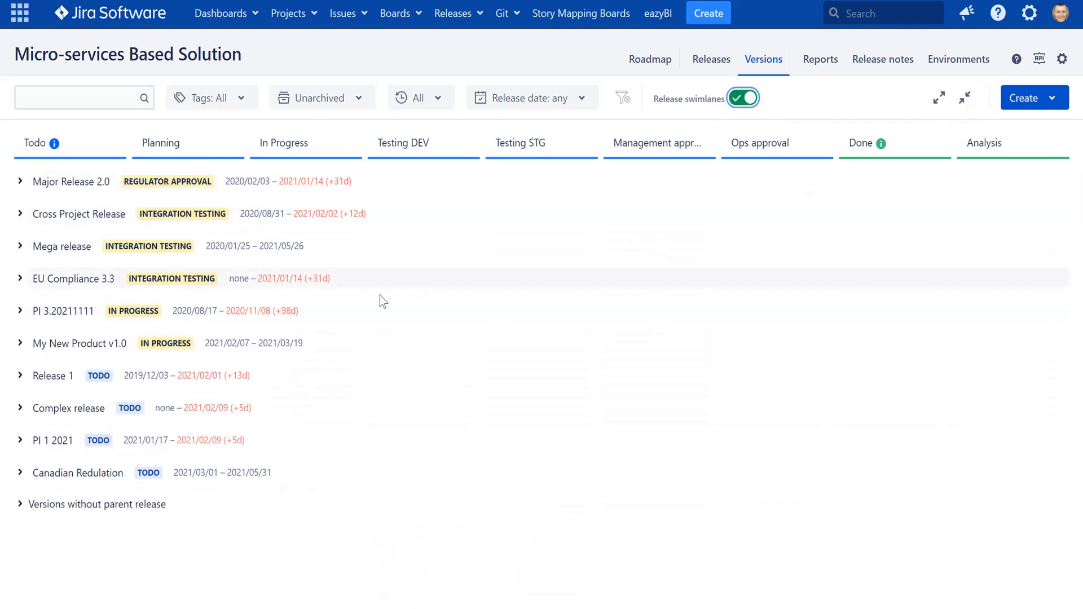
click(26, 479)
scroll(399, 404, down, 3)
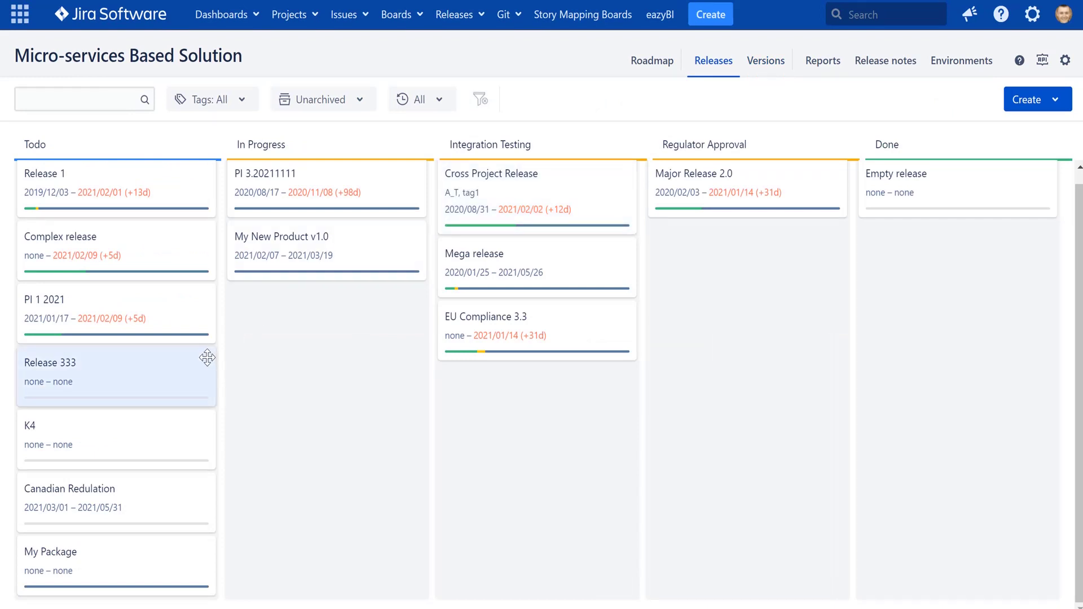
Step: Turn on version synchronization for the Canadian Redulation release and accept overwriting its versions' details
click(157, 488)
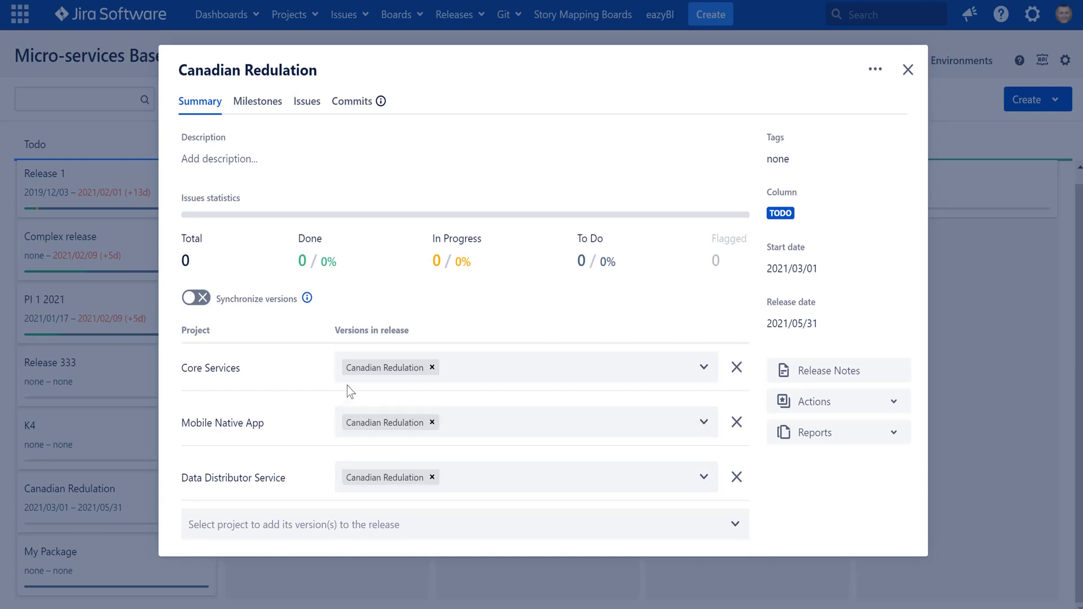
click(197, 302)
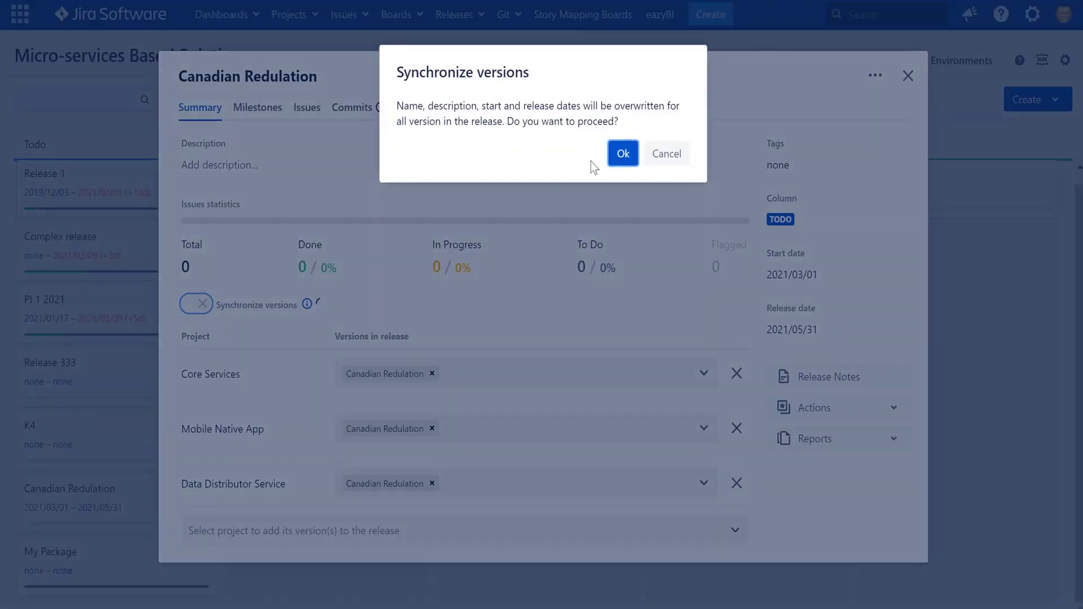
click(622, 153)
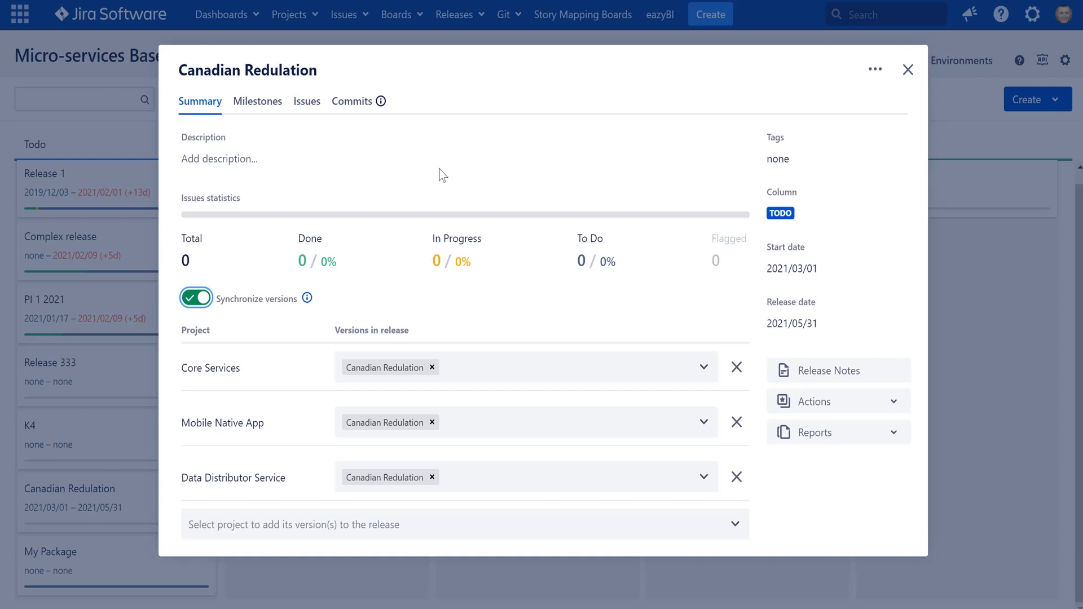
Step: Correct the release's name to "Canadian Regulation"
click(280, 65)
key(Right)
key(Left)
key(Left)
key(Left)
key(Left)
key(Left)
key(Left)
key(Left)
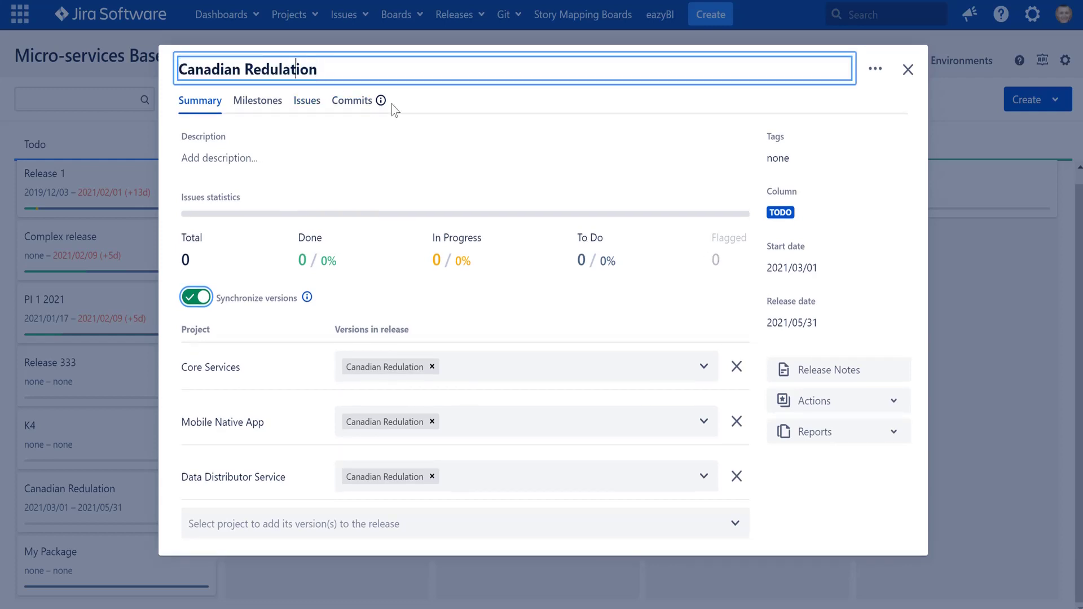
key(BackSpace)
text(g)
key(Return)
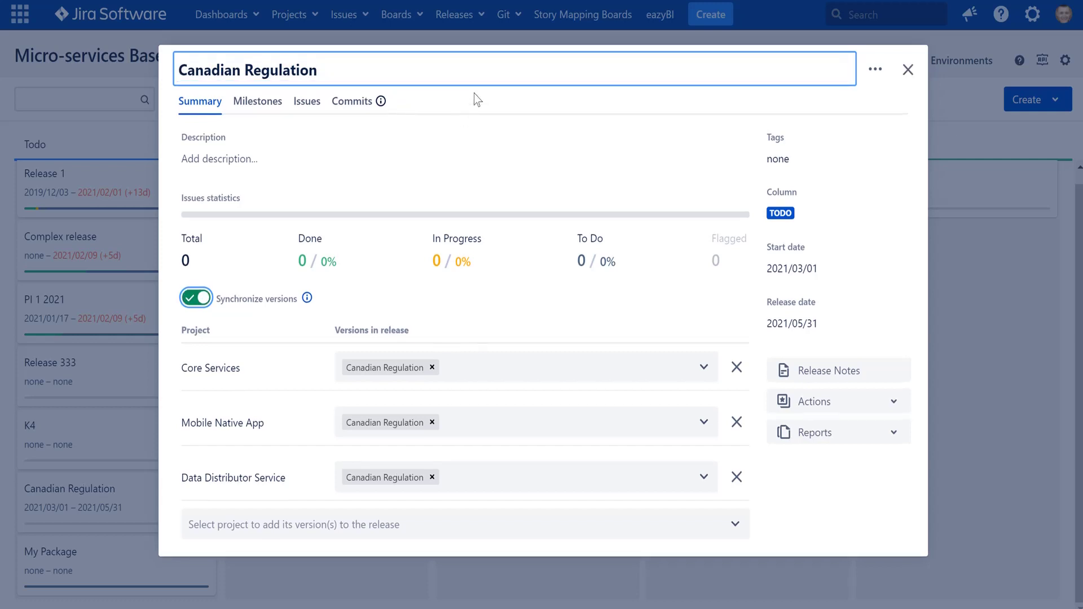
Step: Set the Canadian Regulation release's release date to 2021/06/18 and close its details
click(775, 323)
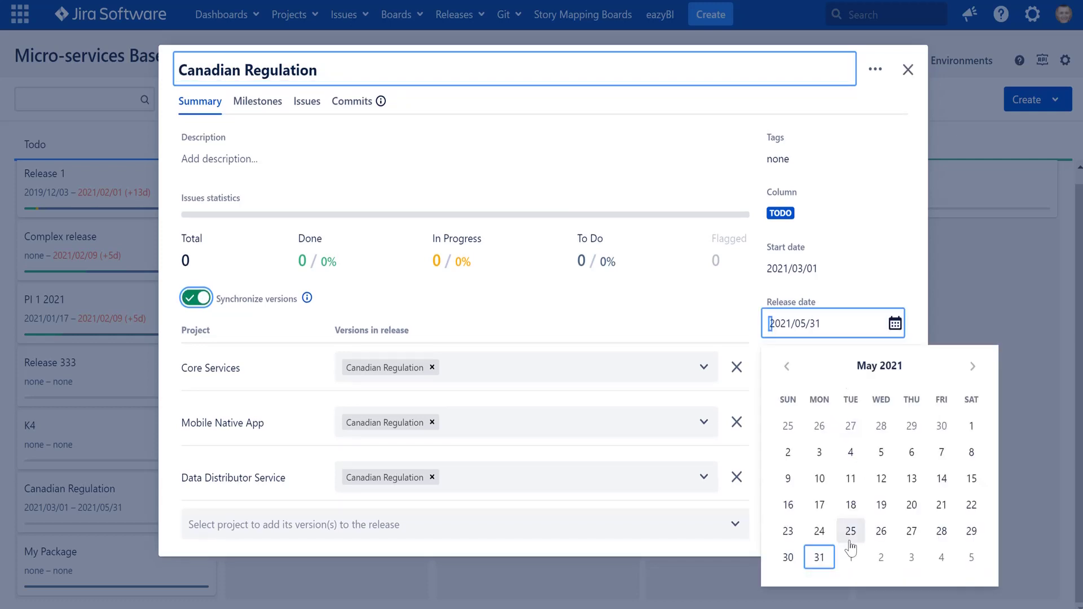
click(972, 368)
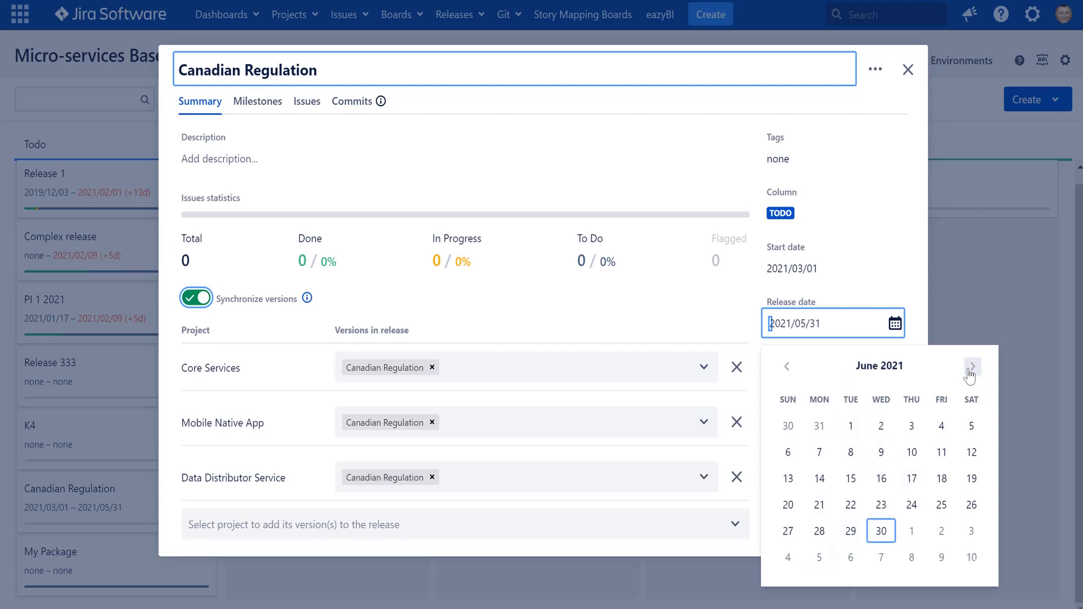
click(940, 480)
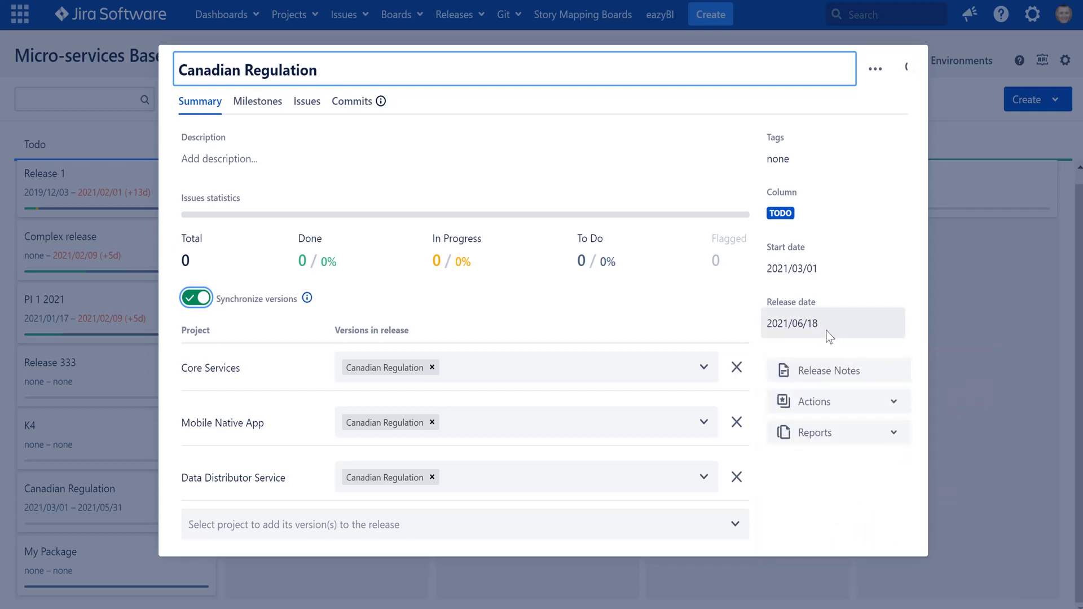
click(973, 203)
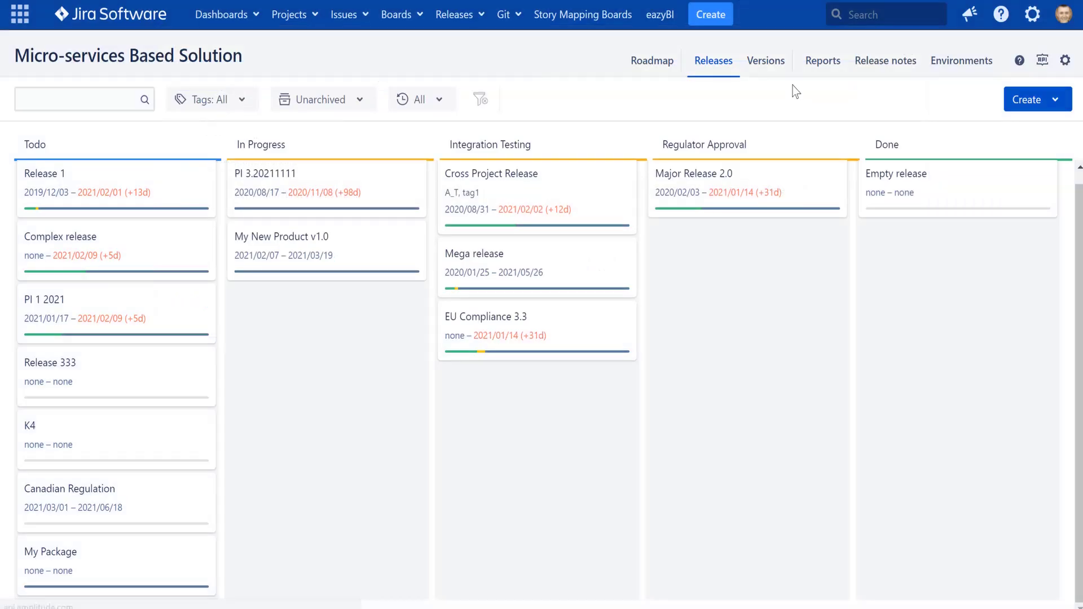
Step: Check the synchronized Canadian Regulation versions on the board's versions view
click(765, 60)
scroll(209, 412, down, 2)
scroll(213, 414, down, 1)
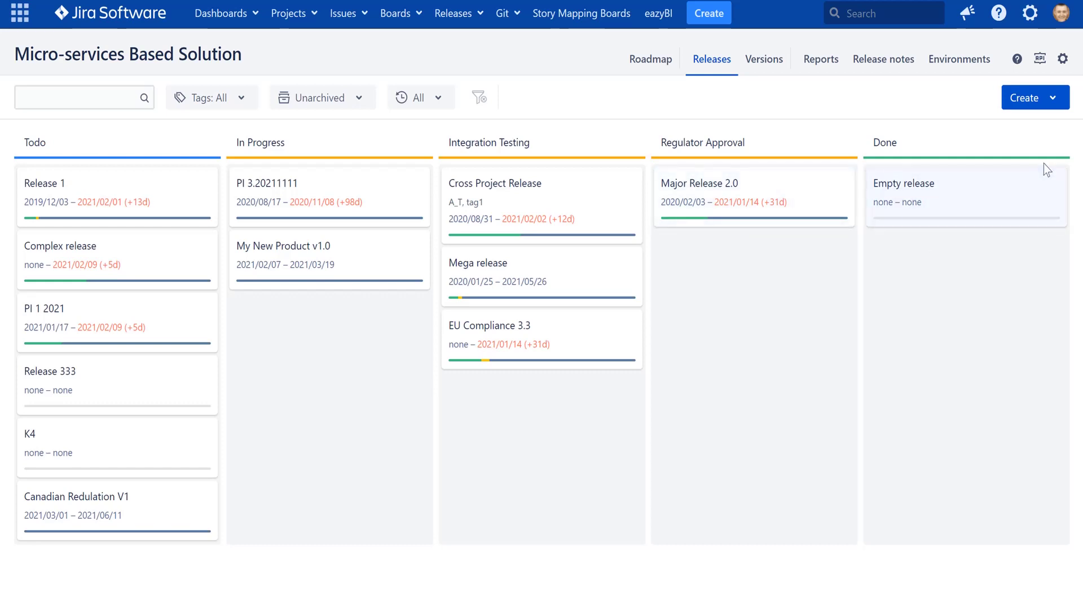
Step: Start another new release on the board and name it "My Package"
click(1047, 102)
click(1044, 131)
click(493, 114)
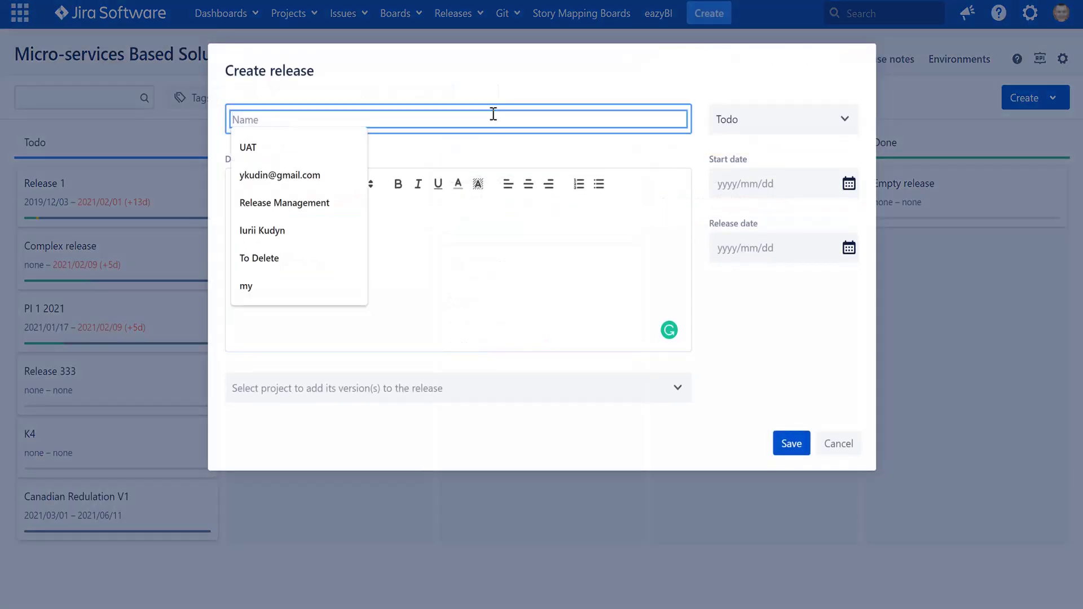
text(My Package)
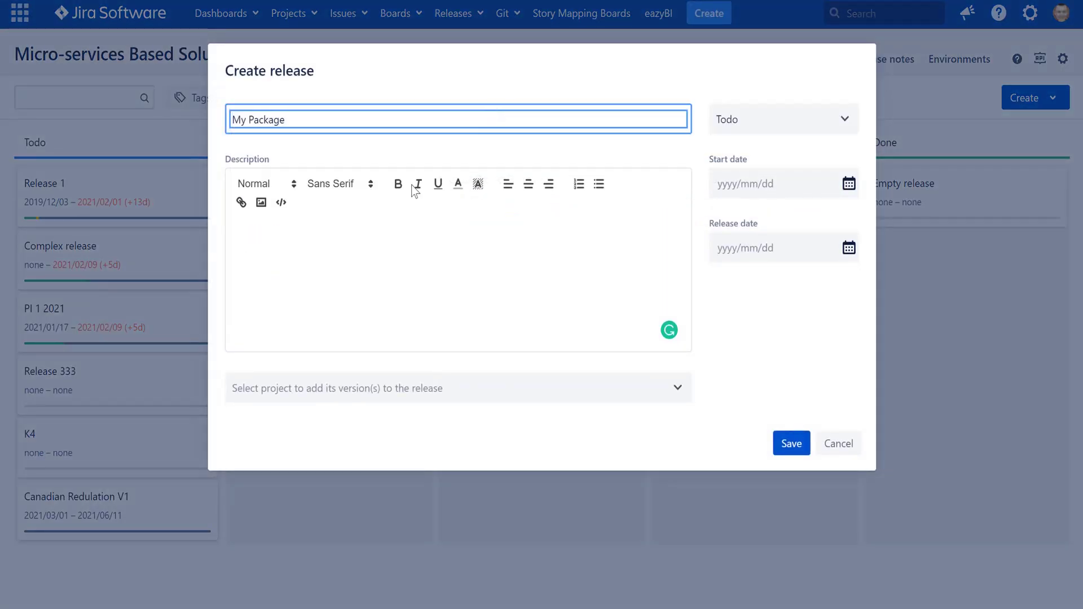
Step: Add the Core Services project, replacing its proposed version with PI 3.20211111, Shopping service 11.3 and PI 3.20211111_1
click(406, 388)
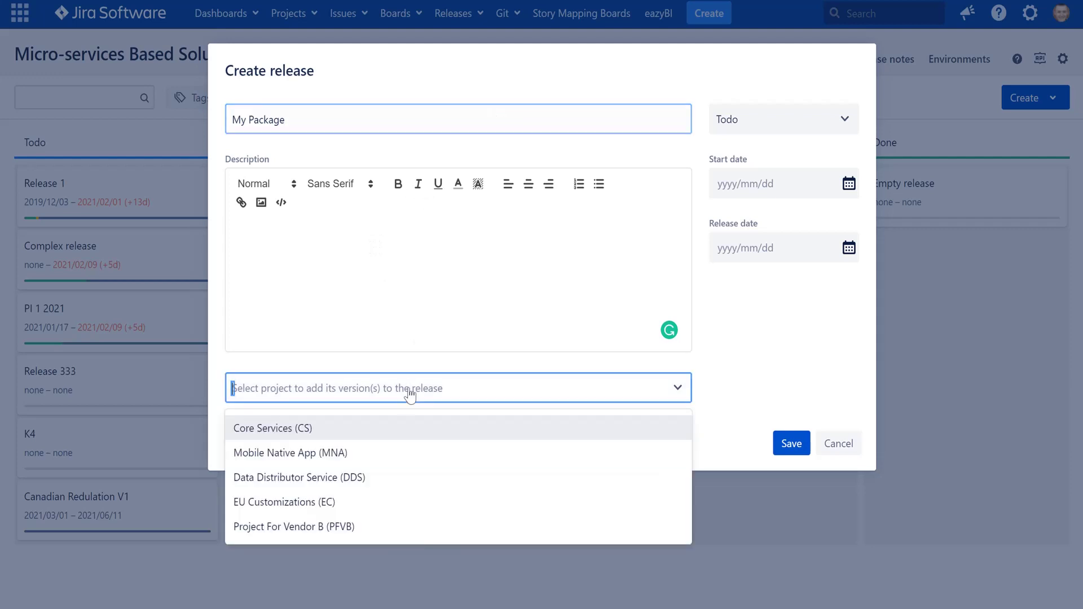
click(339, 431)
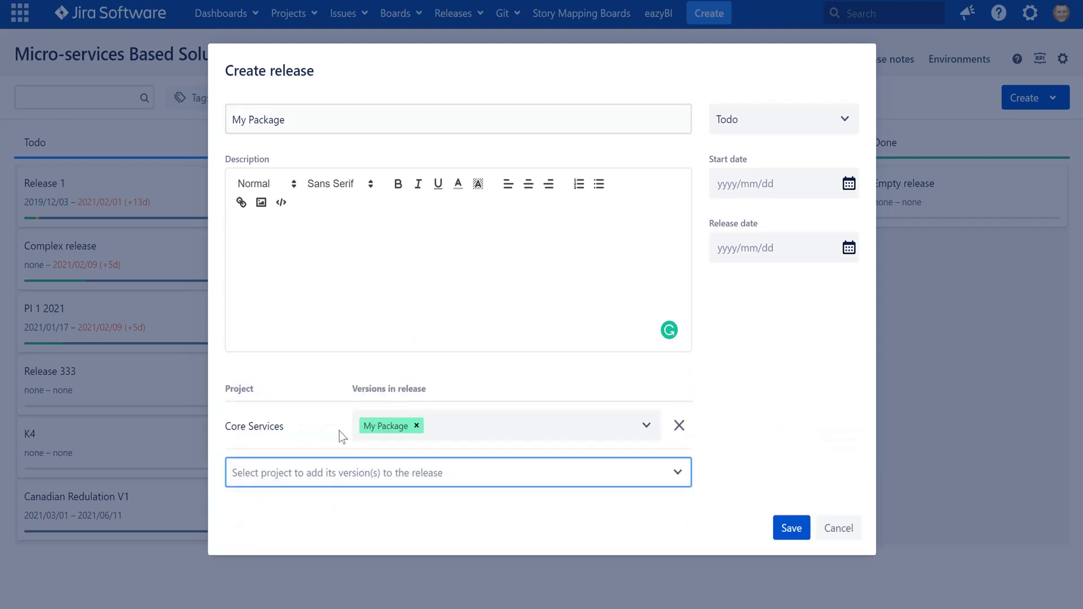
click(417, 426)
click(393, 435)
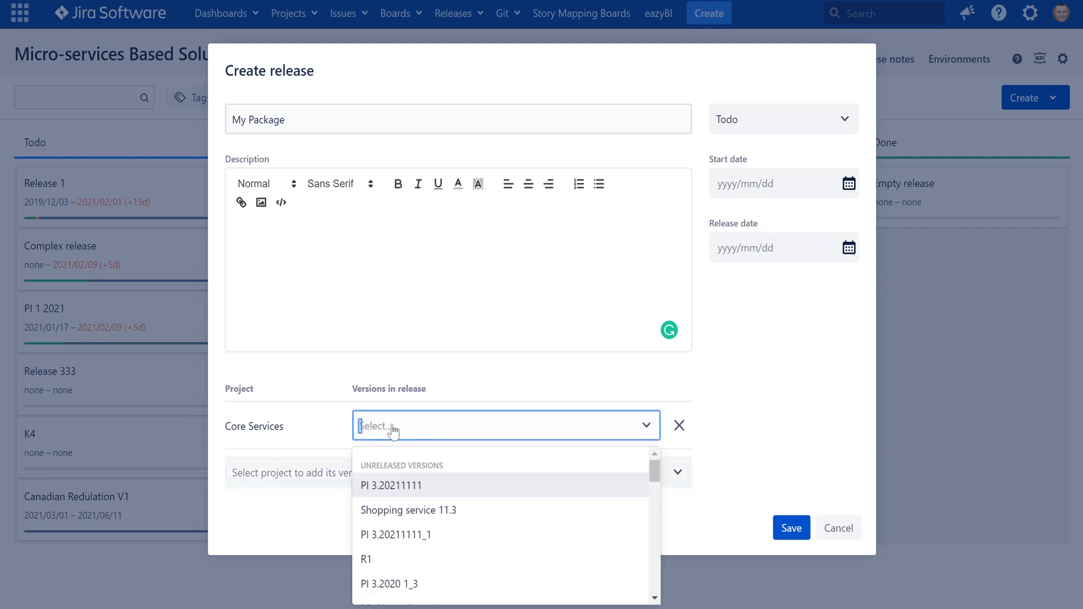
click(434, 490)
click(479, 438)
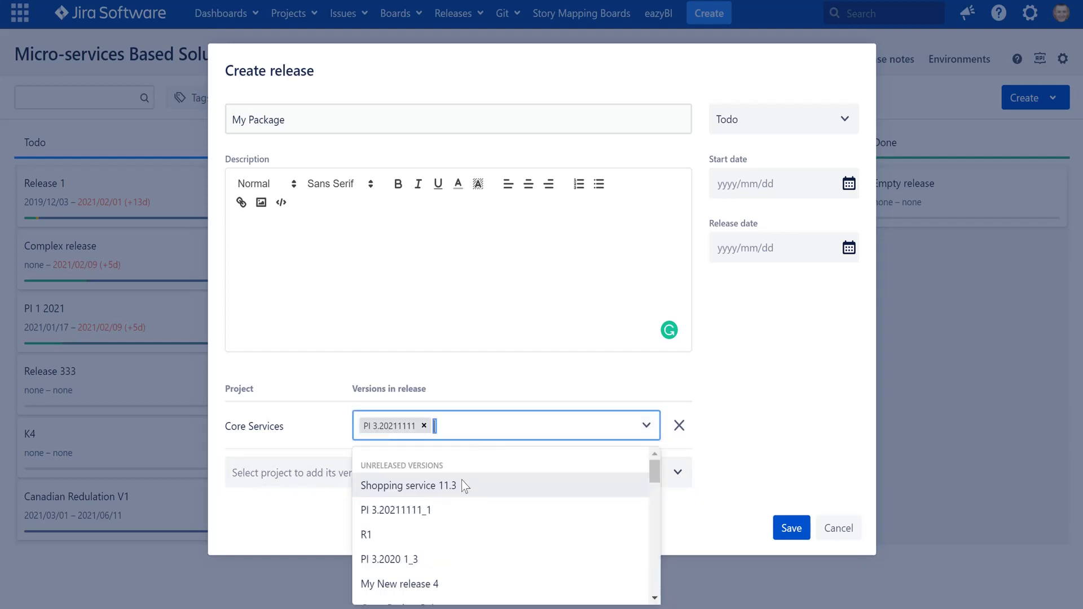
click(464, 483)
click(558, 437)
click(472, 485)
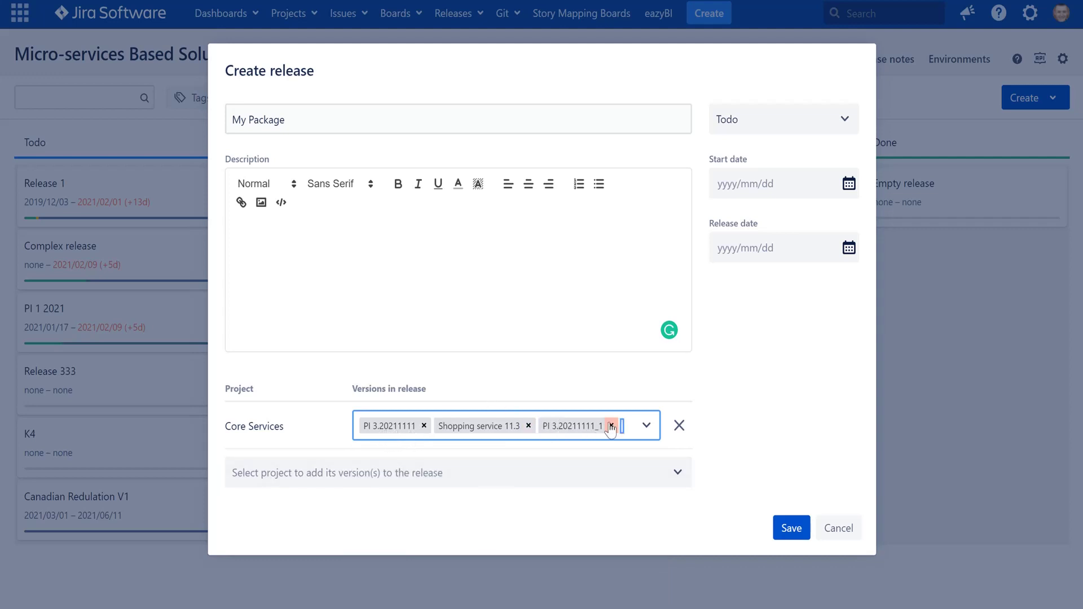
Step: Add the Mobile Native App project, replacing its proposed version with My Cross Board Release and Portal Release 1.1
click(274, 477)
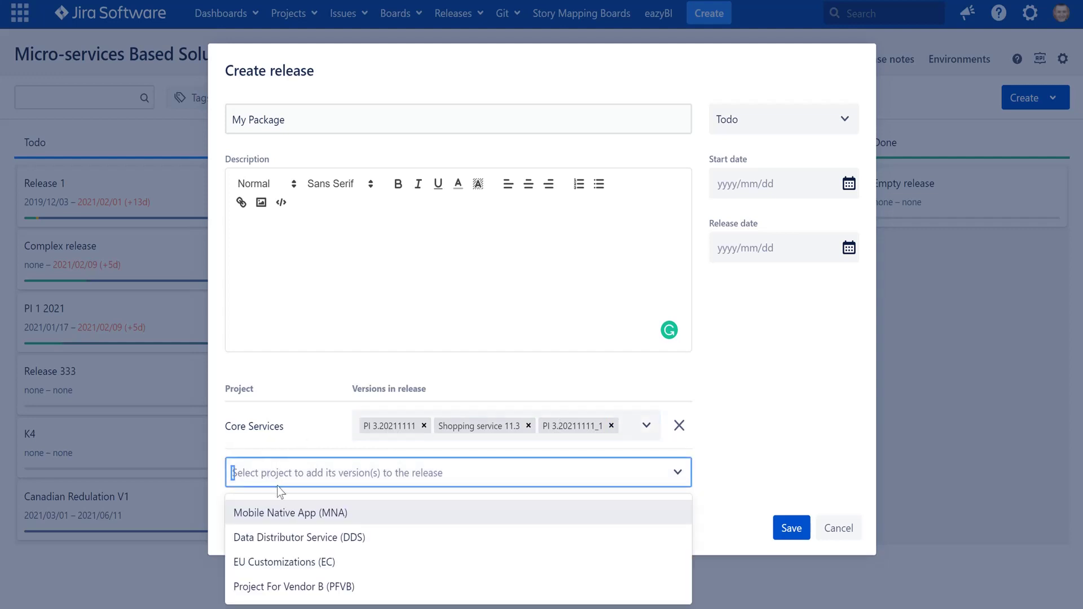
click(280, 509)
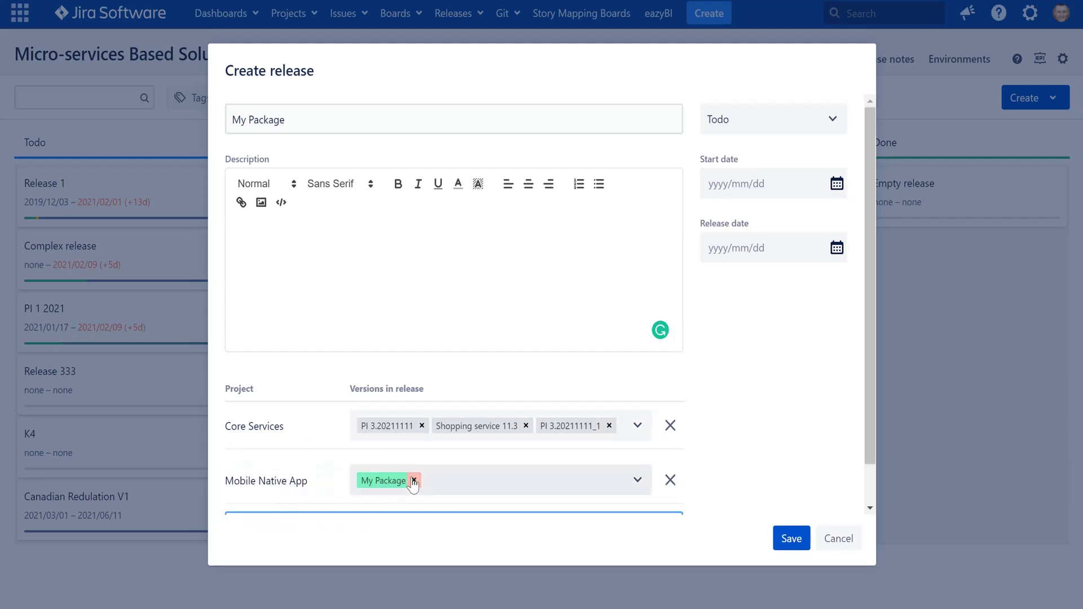
click(413, 480)
click(383, 484)
click(407, 547)
click(471, 492)
click(471, 544)
Step: Add the EU Customizations project with GDPR compliance service 5.2 instead of its proposed version, and save the release
click(283, 483)
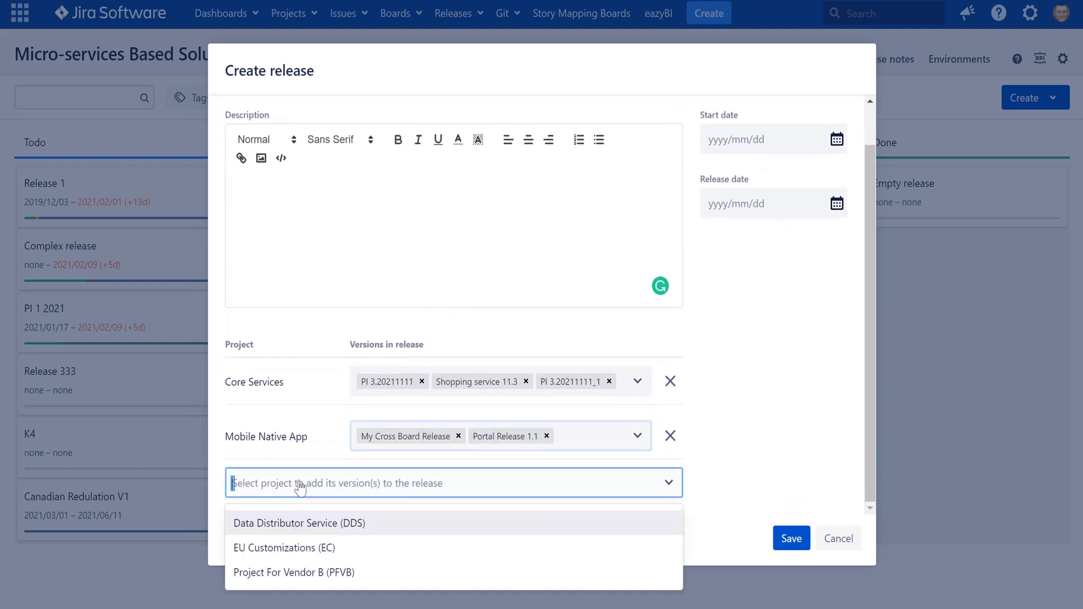
click(293, 547)
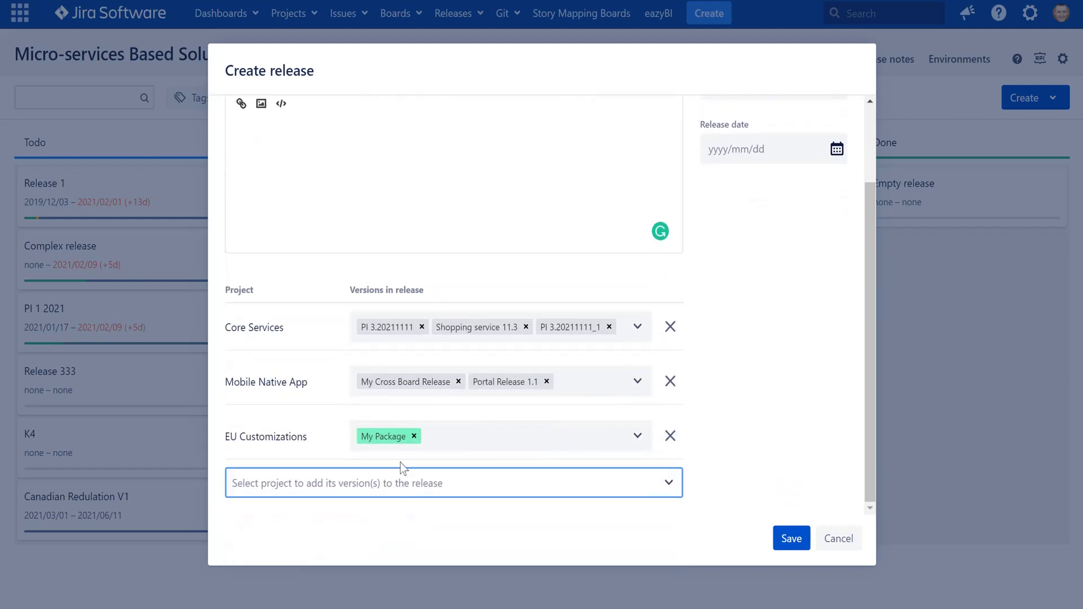
click(413, 436)
click(398, 438)
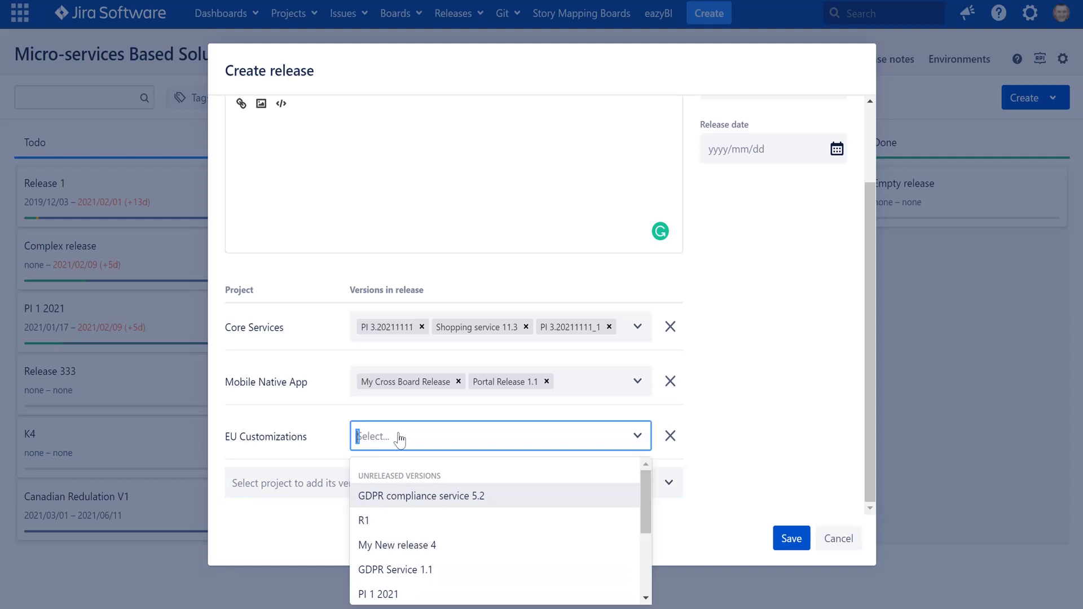
click(428, 497)
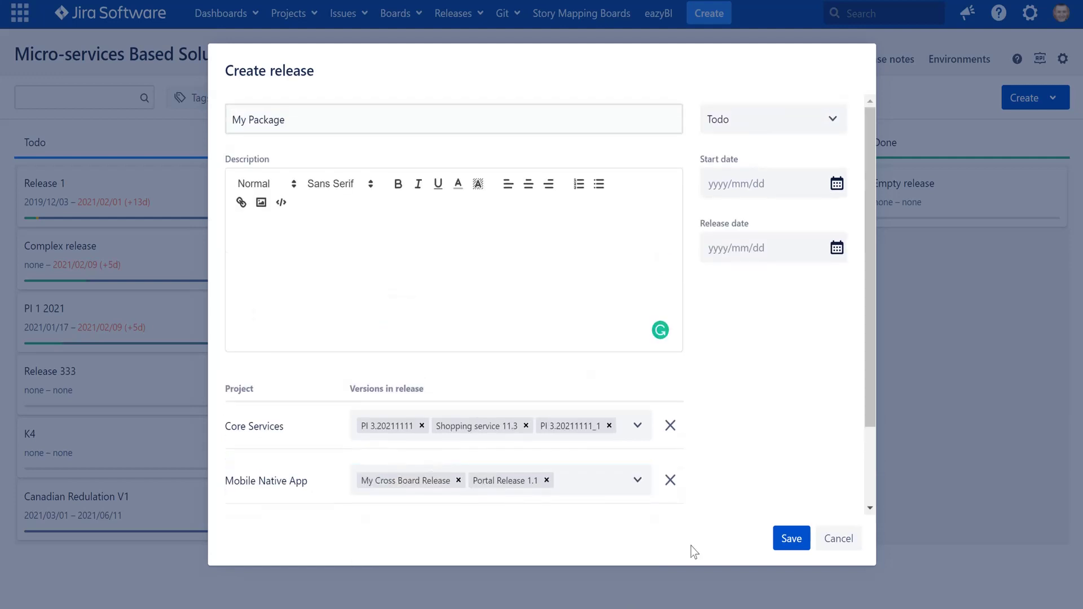
click(790, 540)
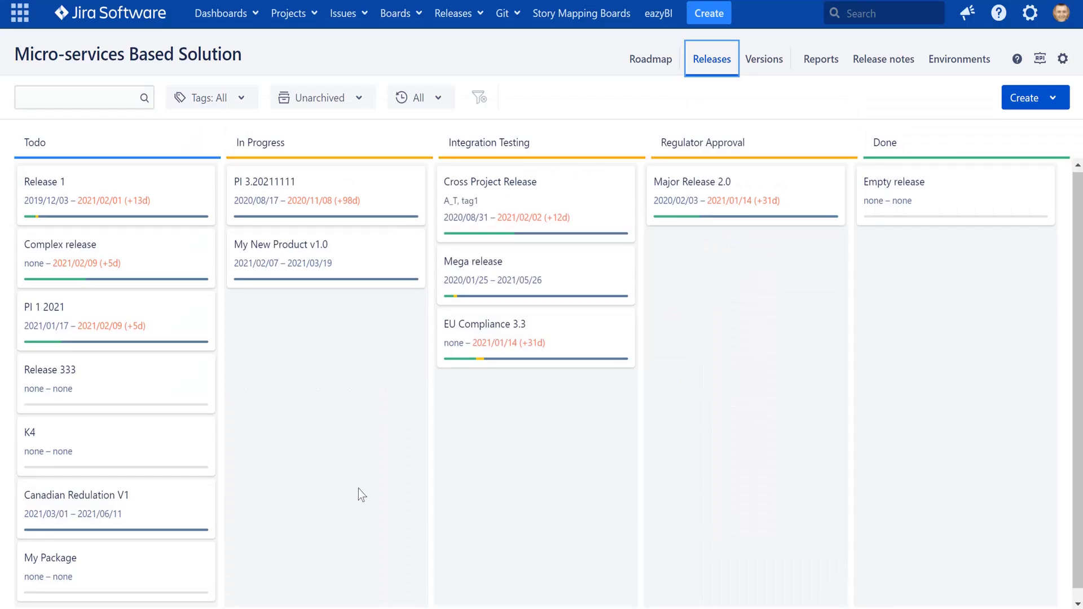
Step: Open the My Package release and view its issues
click(77, 561)
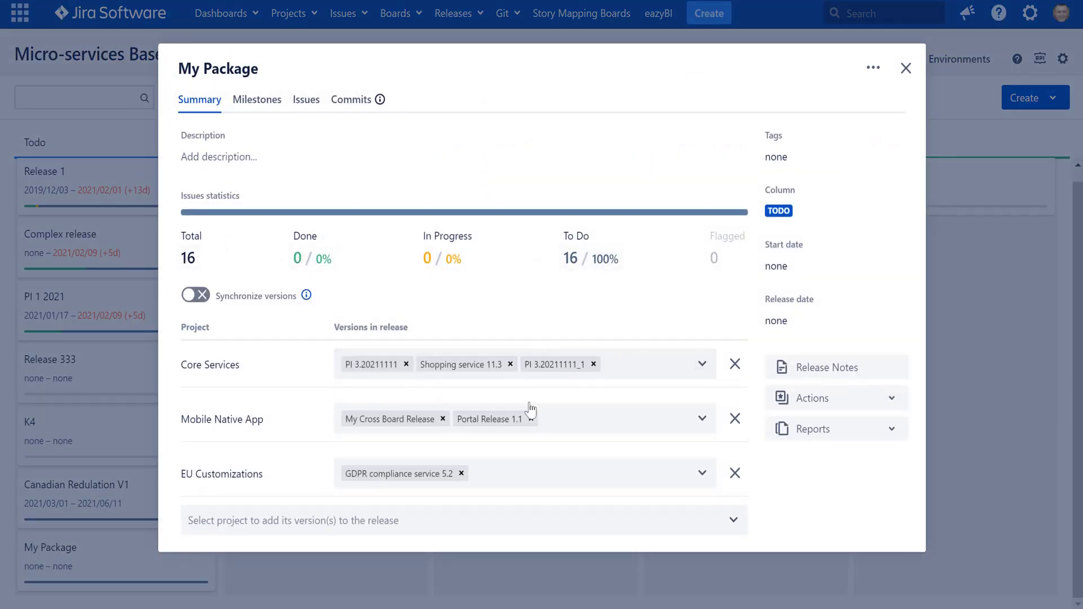
click(308, 101)
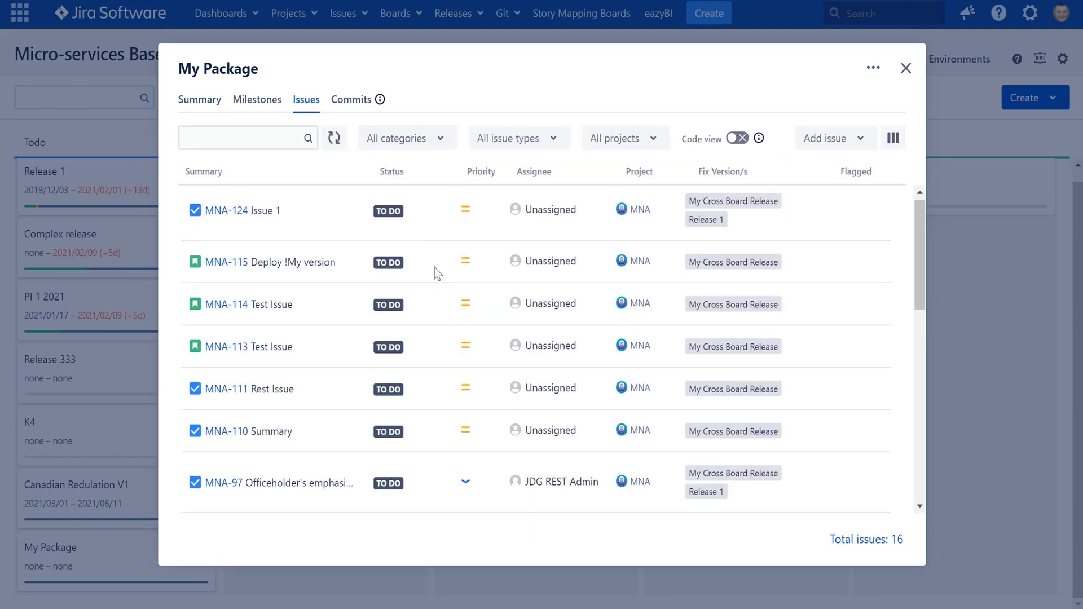
Step: Look through the list of issues in the My Package release
scroll(459, 275, down, 10)
scroll(665, 202, up, 5)
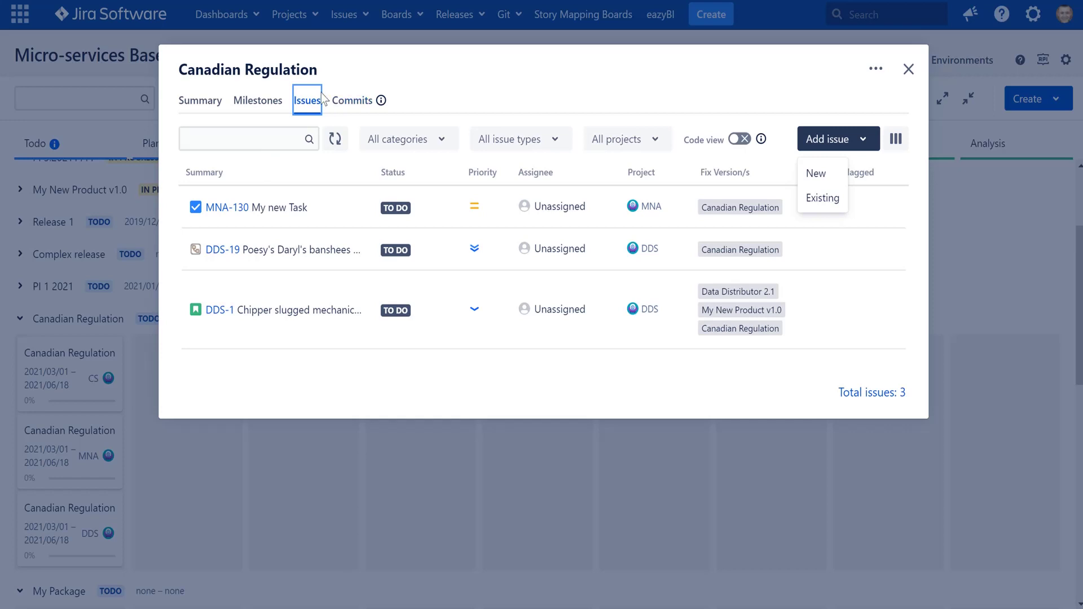
Step: Create a Task named "My New Task" in the Mobile Native App version of the Canadian Regulation release
click(828, 184)
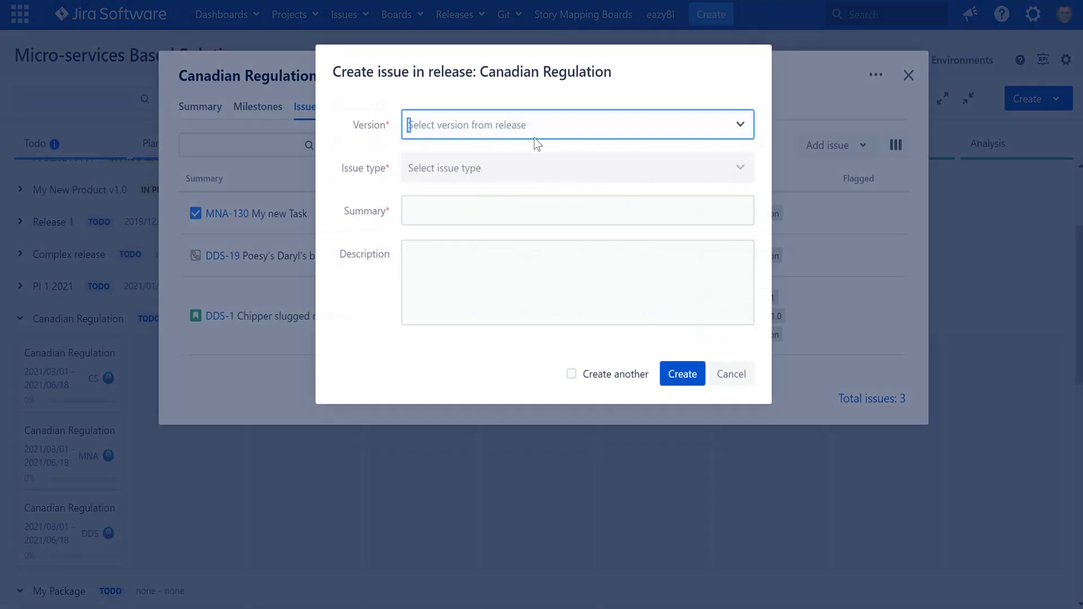
click(536, 134)
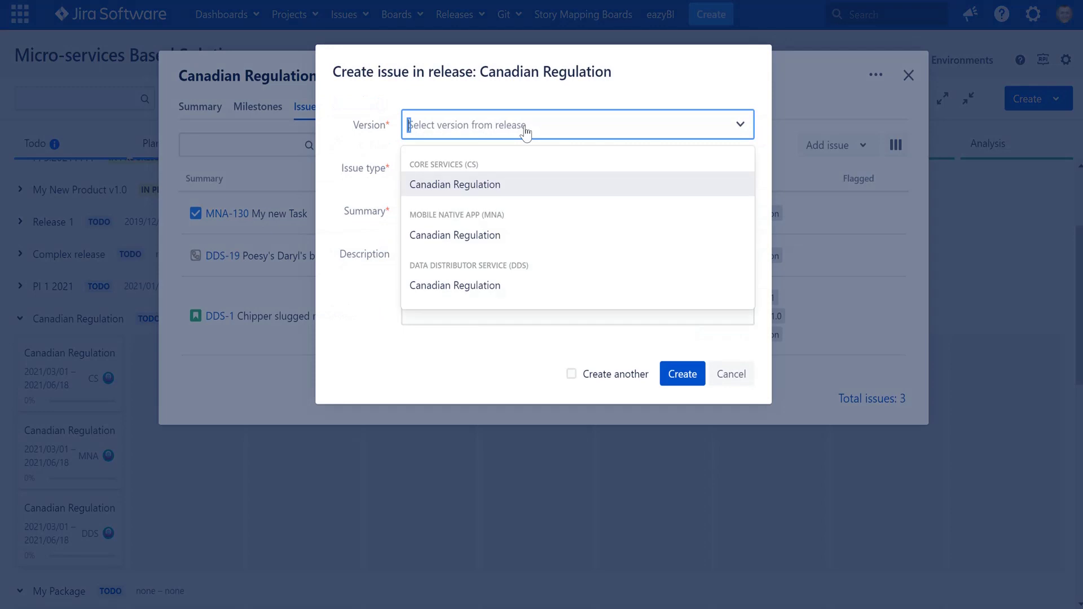
click(425, 235)
click(448, 174)
click(452, 198)
click(447, 212)
text(My New Task)
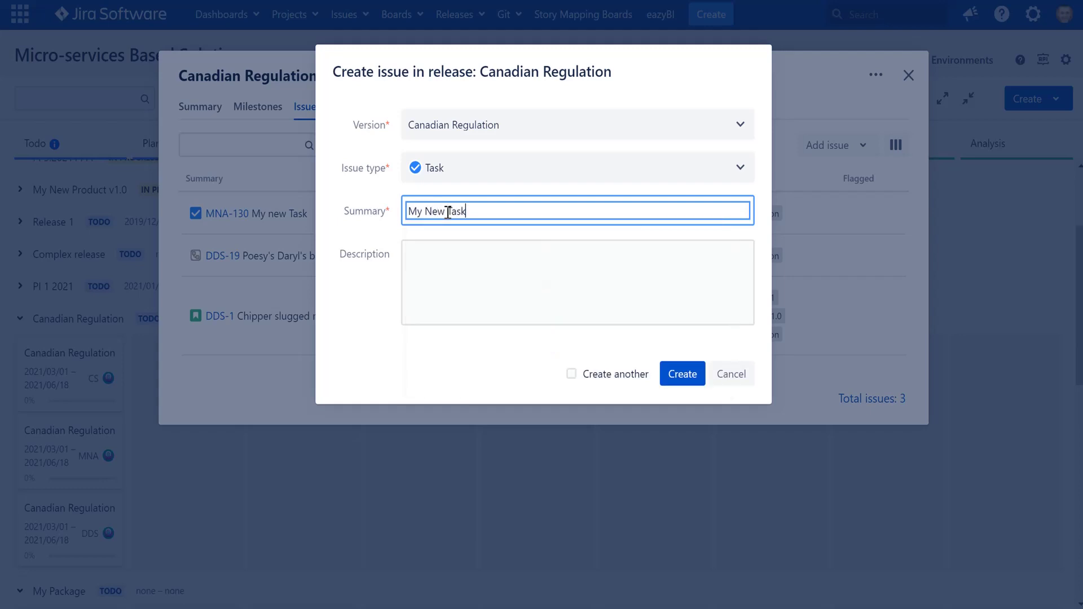
click(683, 375)
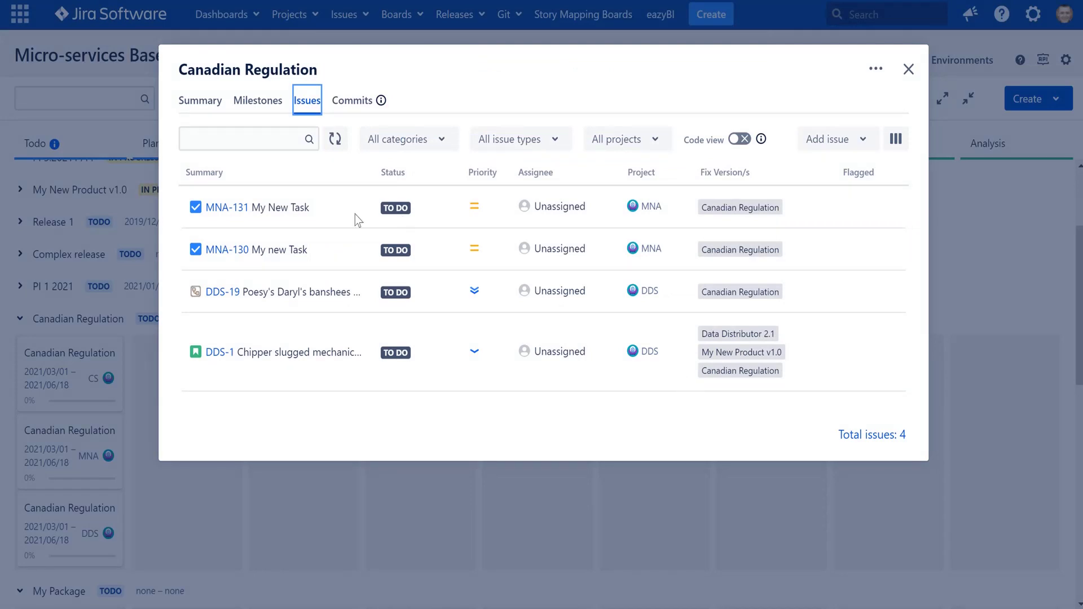
Step: Add the existing issue MNA-117 to the Mobile Native App version of the Canadian Regulation release
click(840, 140)
click(818, 201)
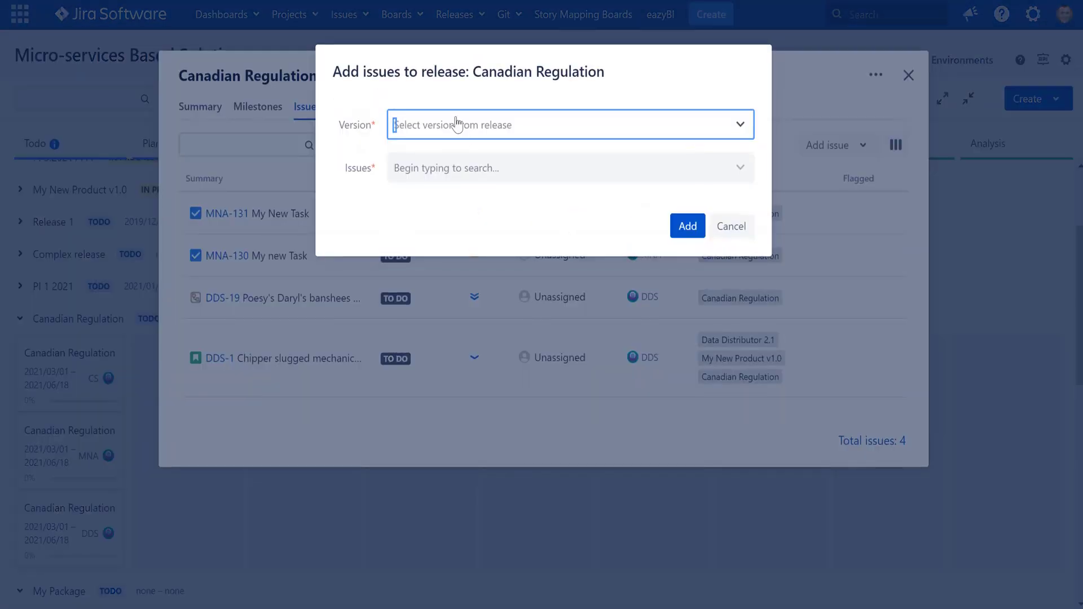
click(454, 123)
click(466, 236)
click(433, 168)
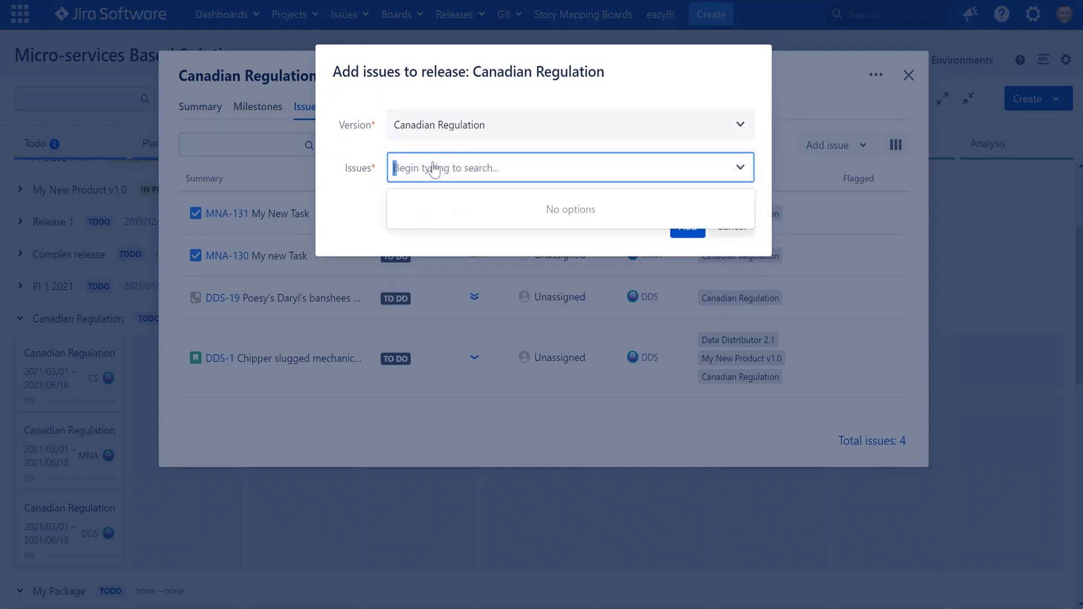
text(1)
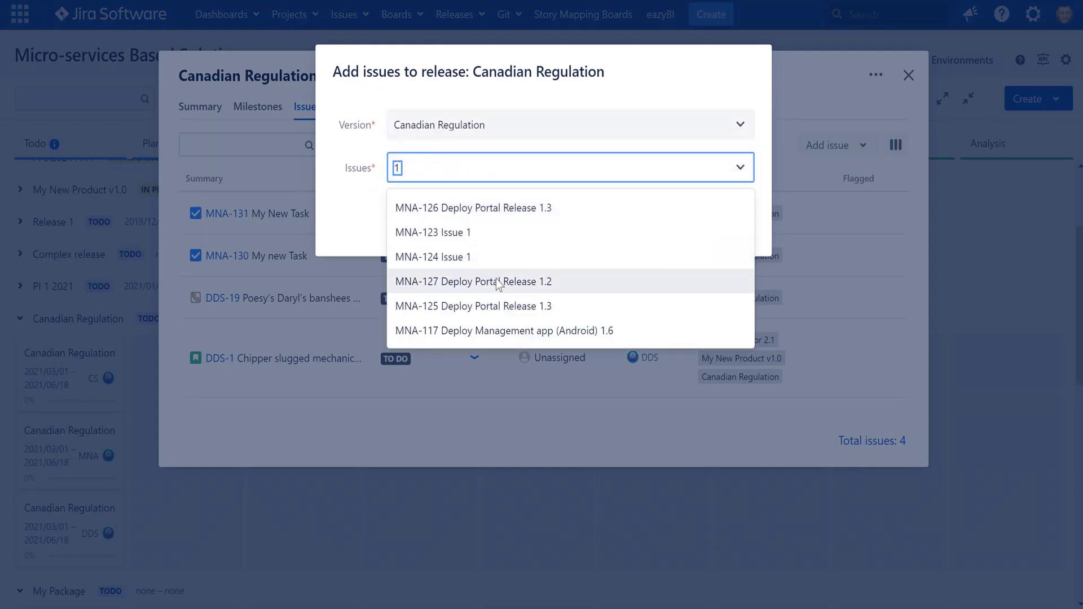
click(575, 330)
click(686, 225)
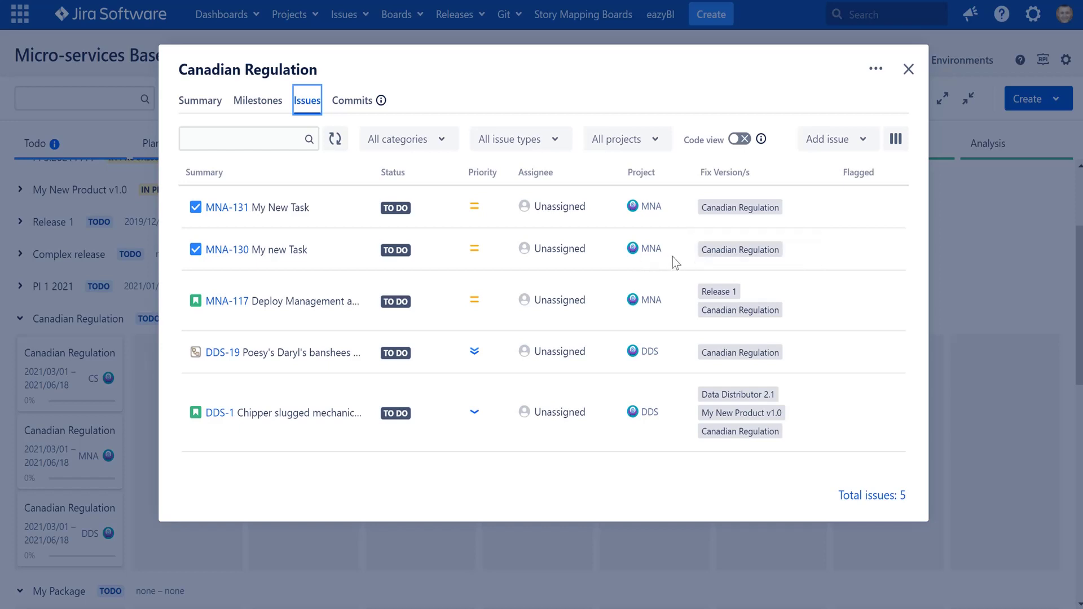
Step: Remove the Canadian Regulation fix version from issues MNA-130 and MNA-131
click(785, 252)
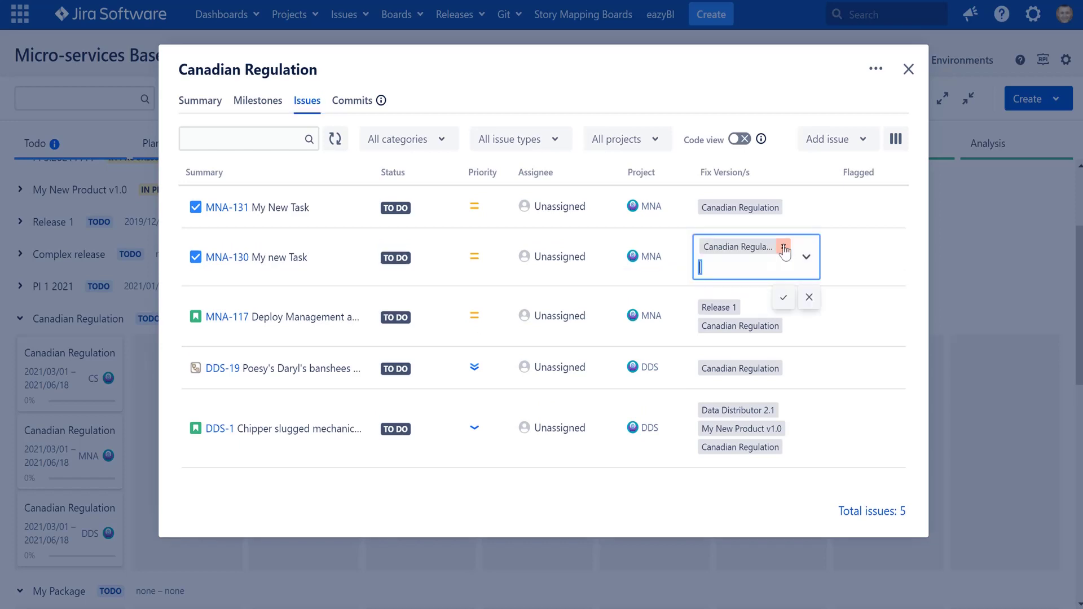
key(BackSpace)
click(791, 209)
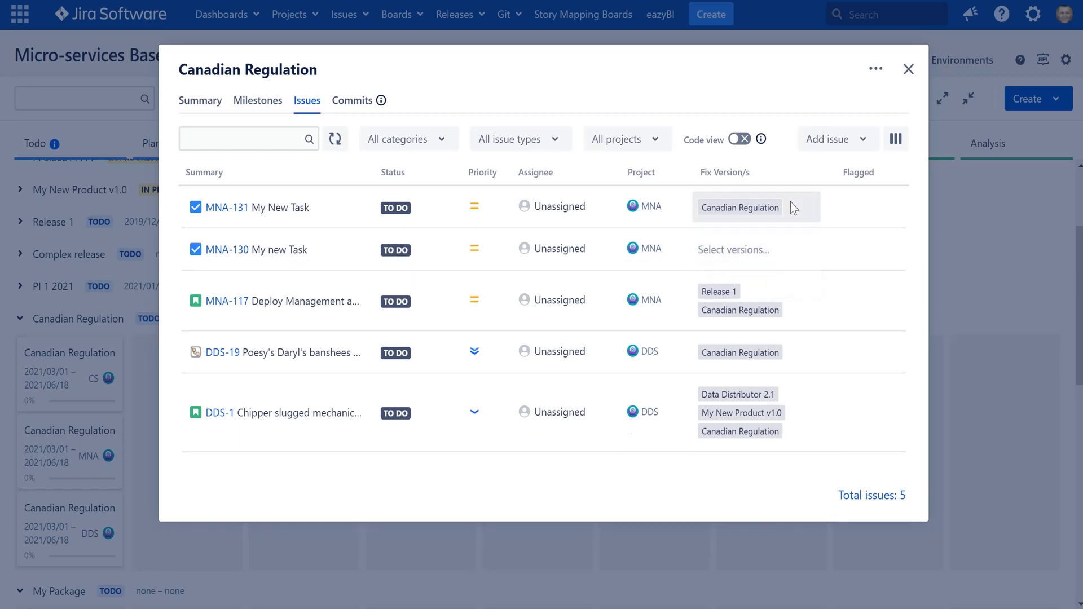
click(787, 209)
click(783, 239)
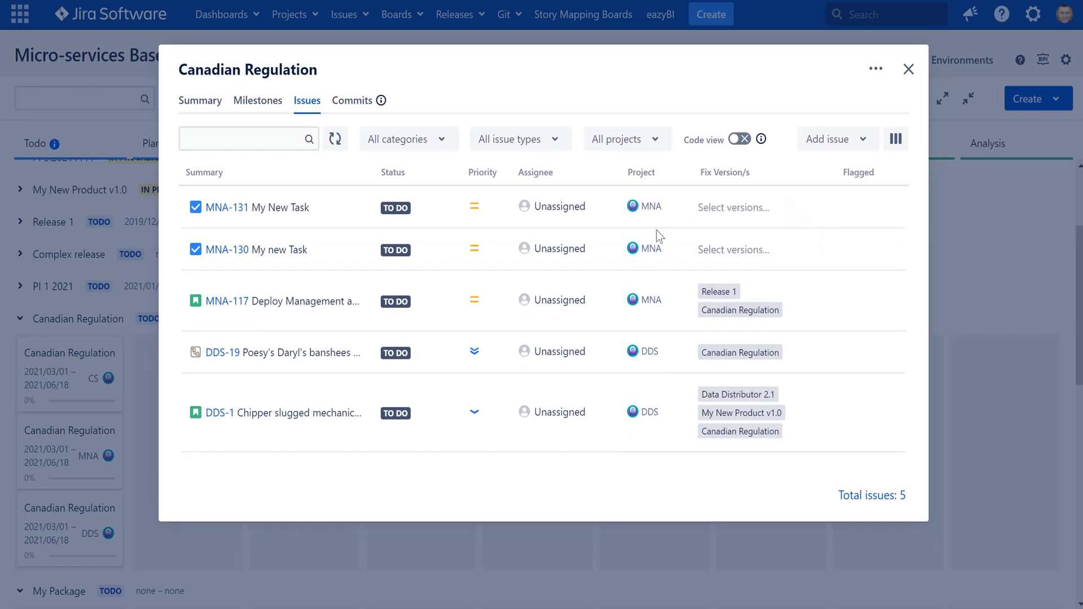
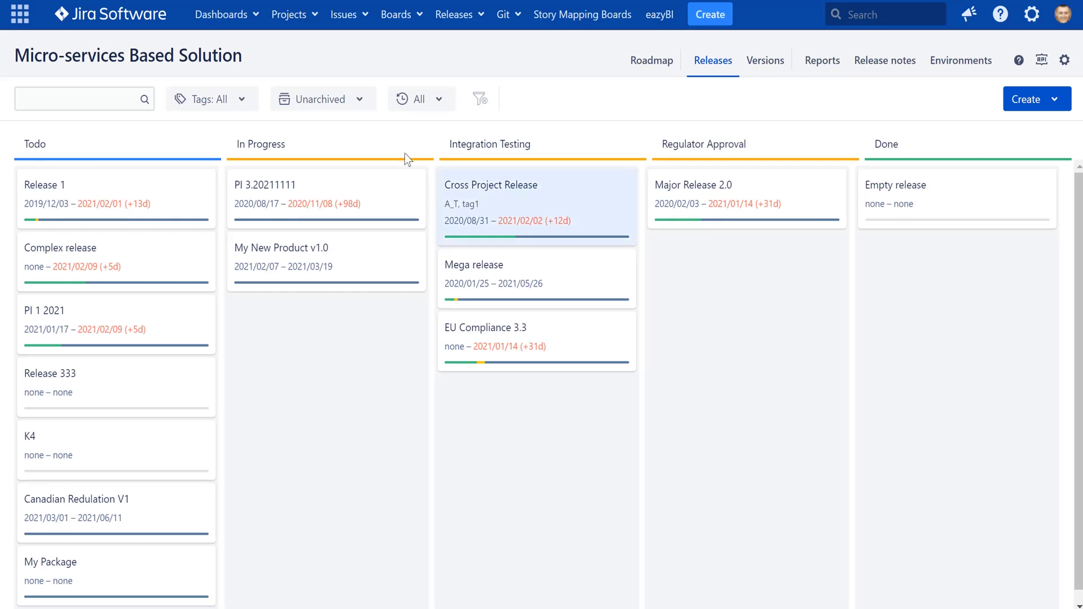
Step: Review the Todo column's transitions in the board's releases workflow settings, then return to the board unchanged
click(1065, 60)
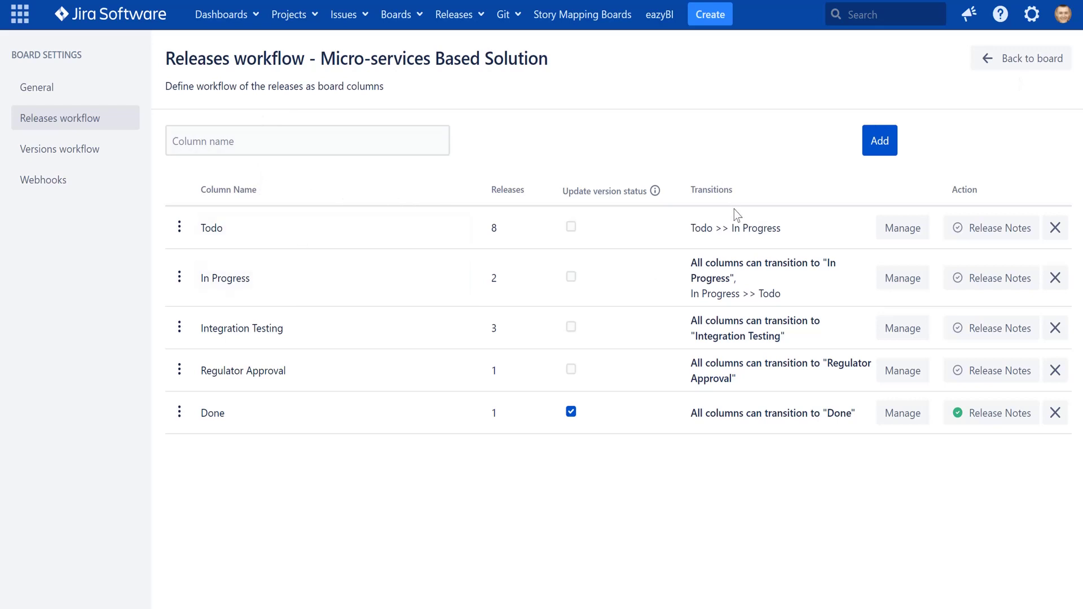
click(904, 232)
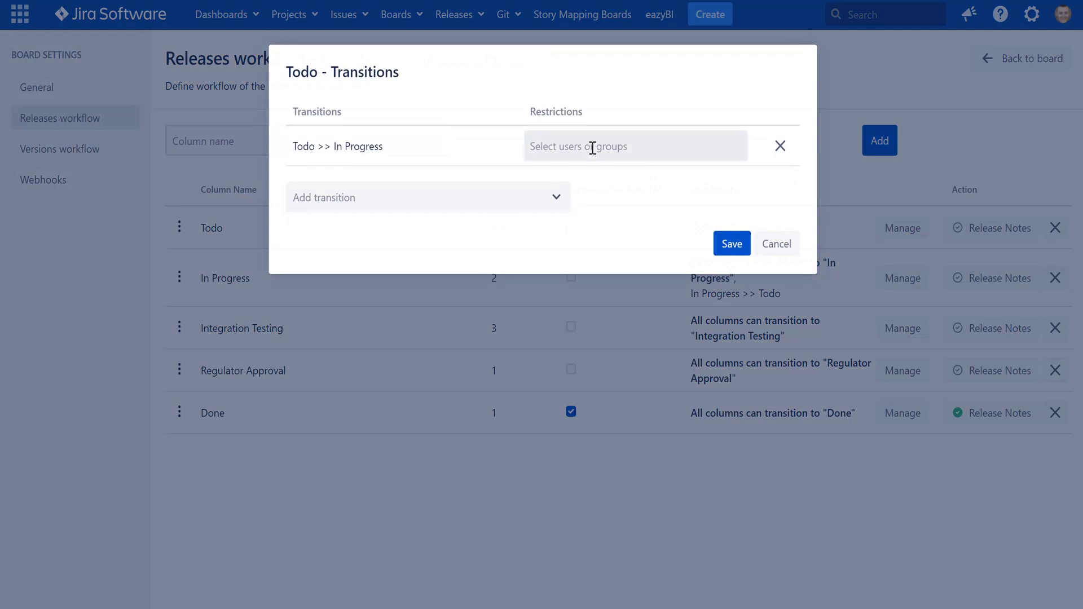
click(783, 244)
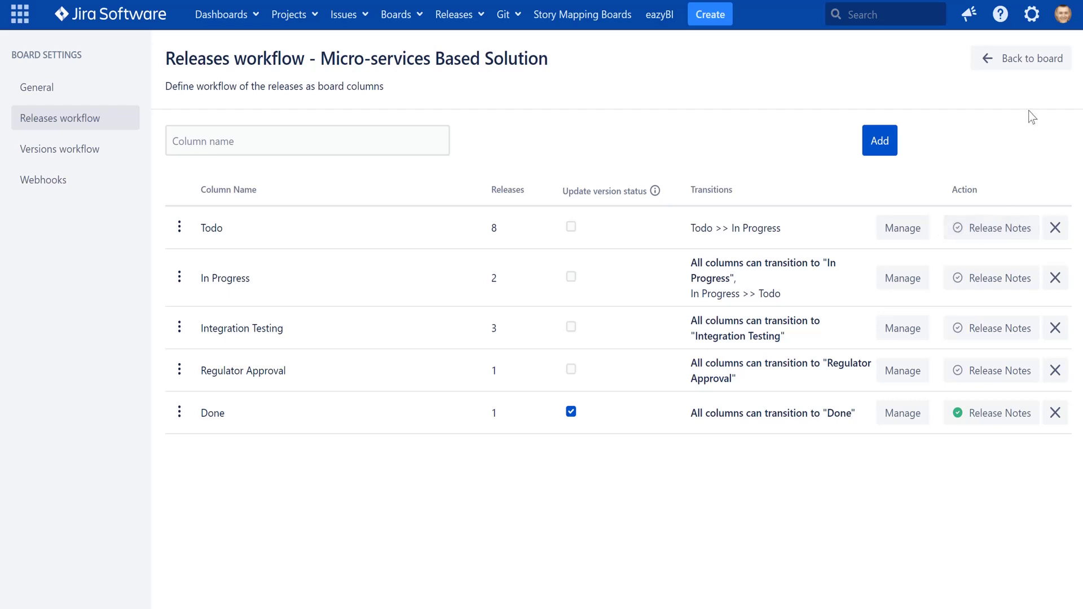
click(1043, 58)
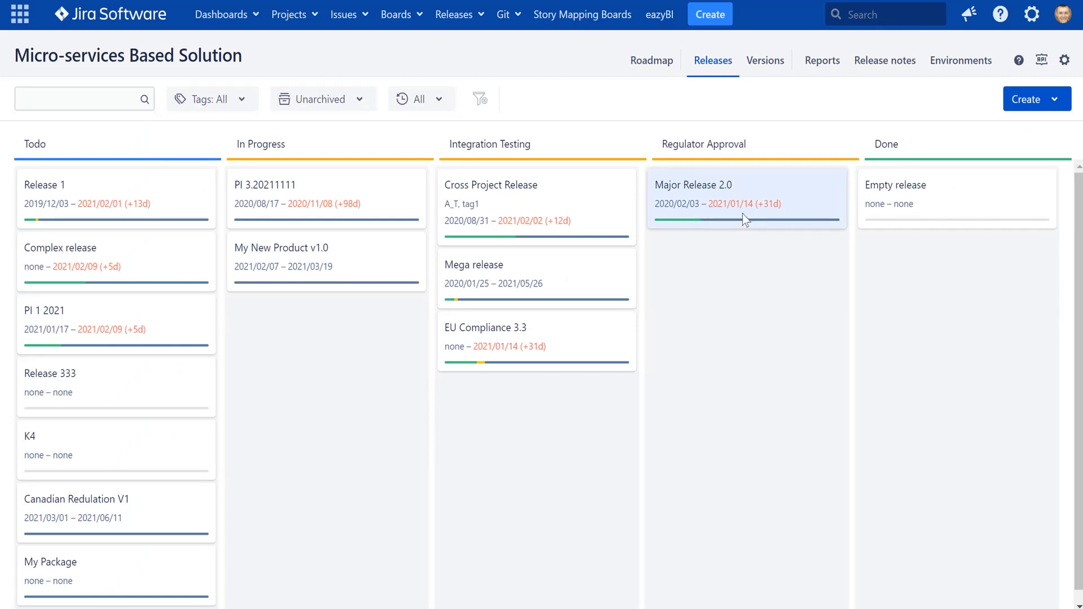
Step: View the summary of the Core Services version of Canadian Redulation V1 on the versions board
click(764, 60)
scroll(229, 497, down, 3)
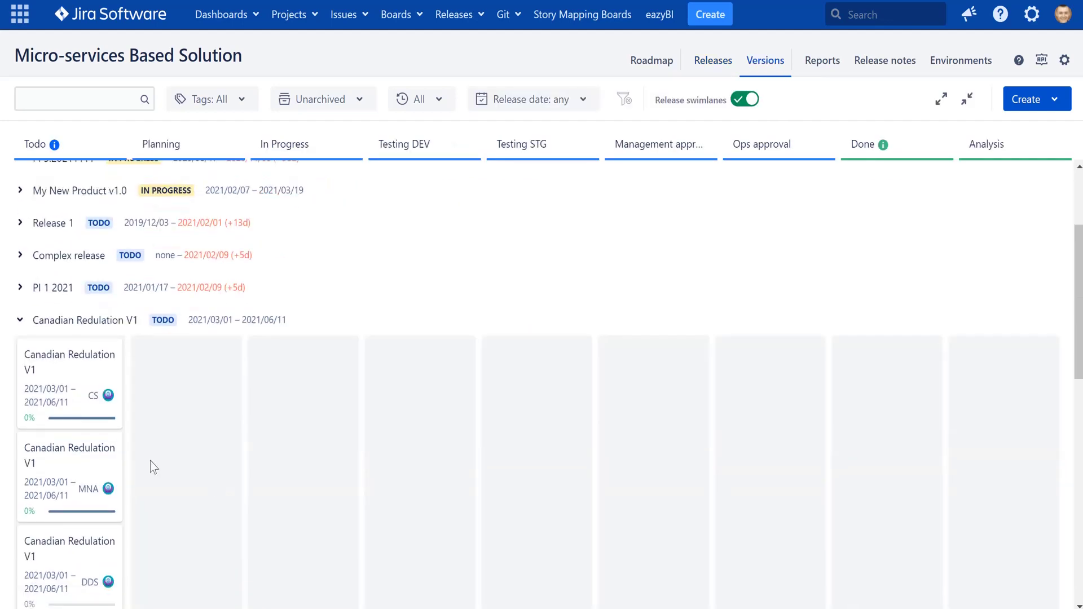
click(89, 357)
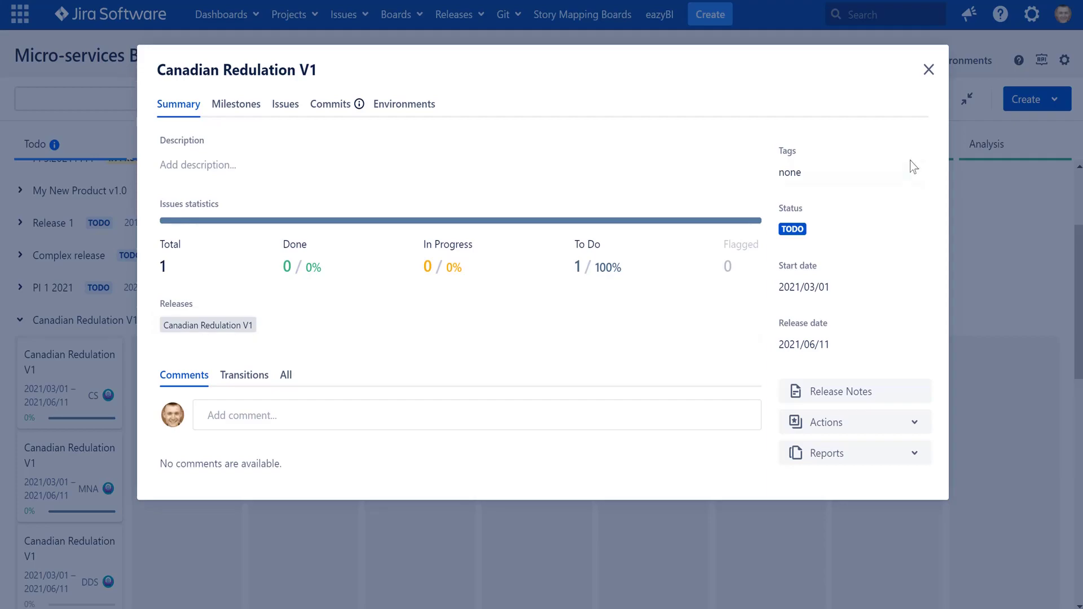
click(928, 69)
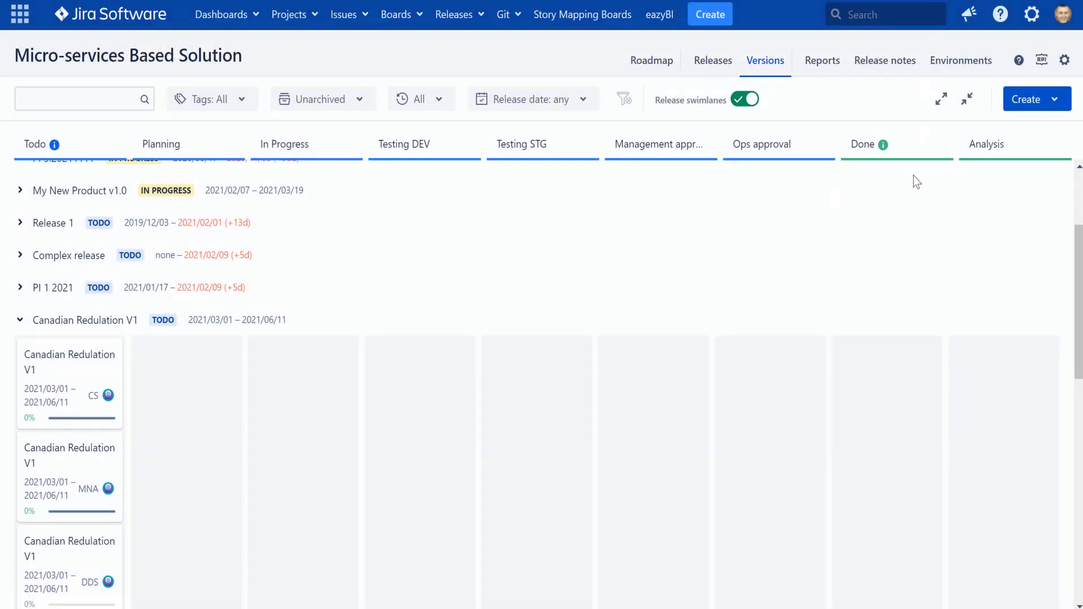
Step: Compare the releases board's workflow columns with the release swimlanes on the versions board
click(713, 63)
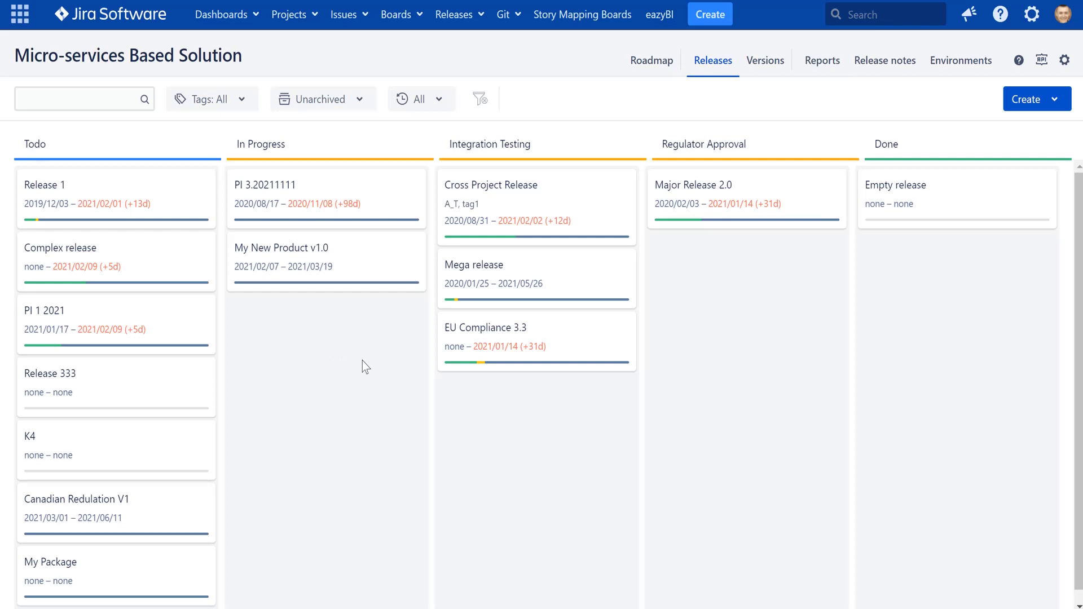
click(772, 62)
scroll(393, 333, down, 4)
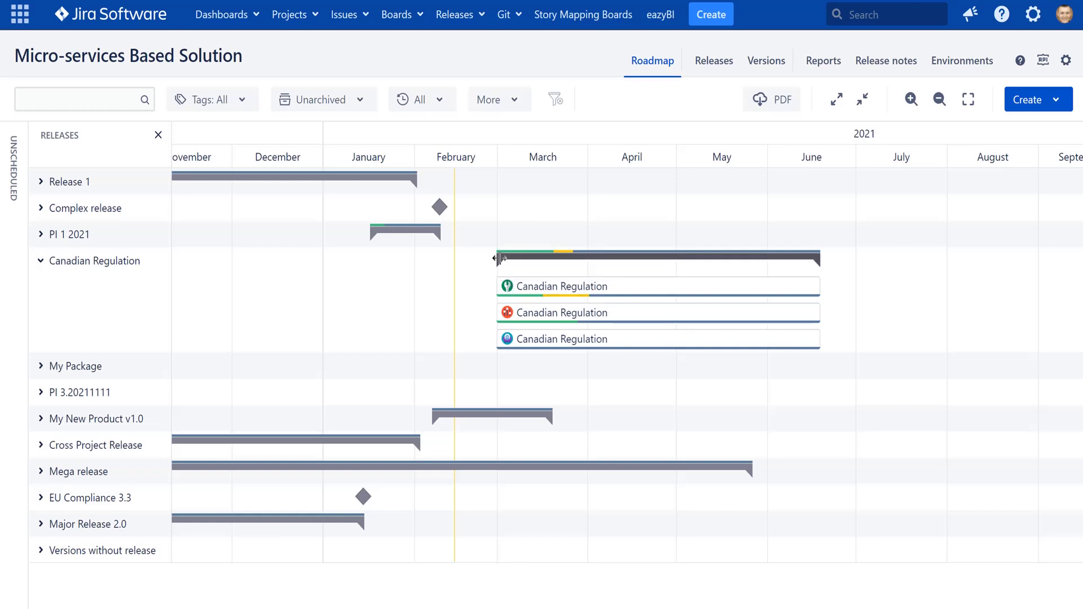
Step: Move the Canadian Regulation release's start date to 2021/02/04 on the roadmap and turn off its version synchronization
drag(496, 258, 419, 259)
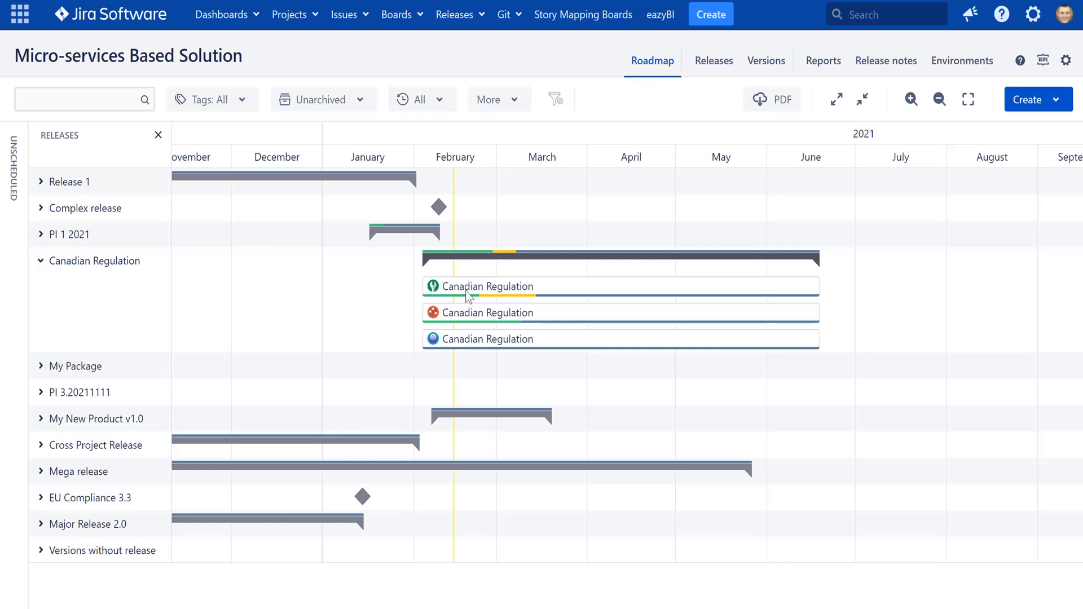
right_click(471, 254)
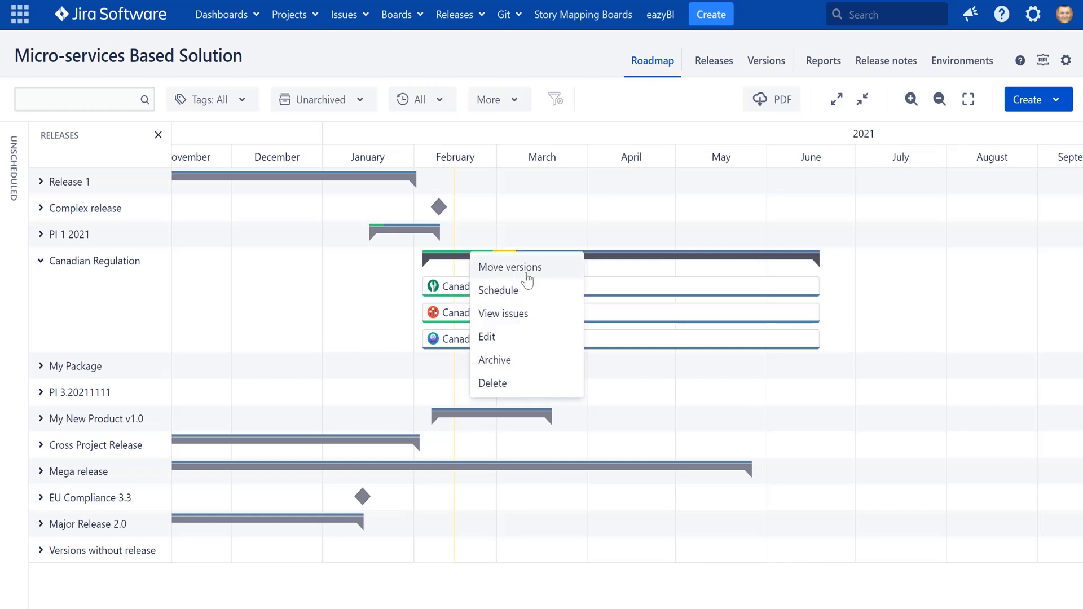
click(517, 340)
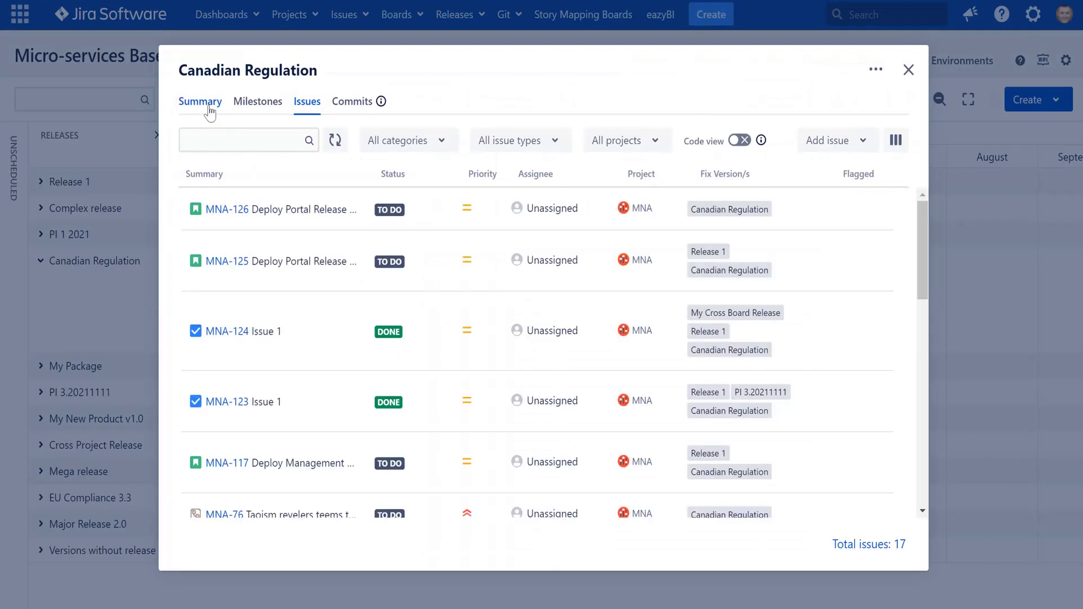
click(203, 104)
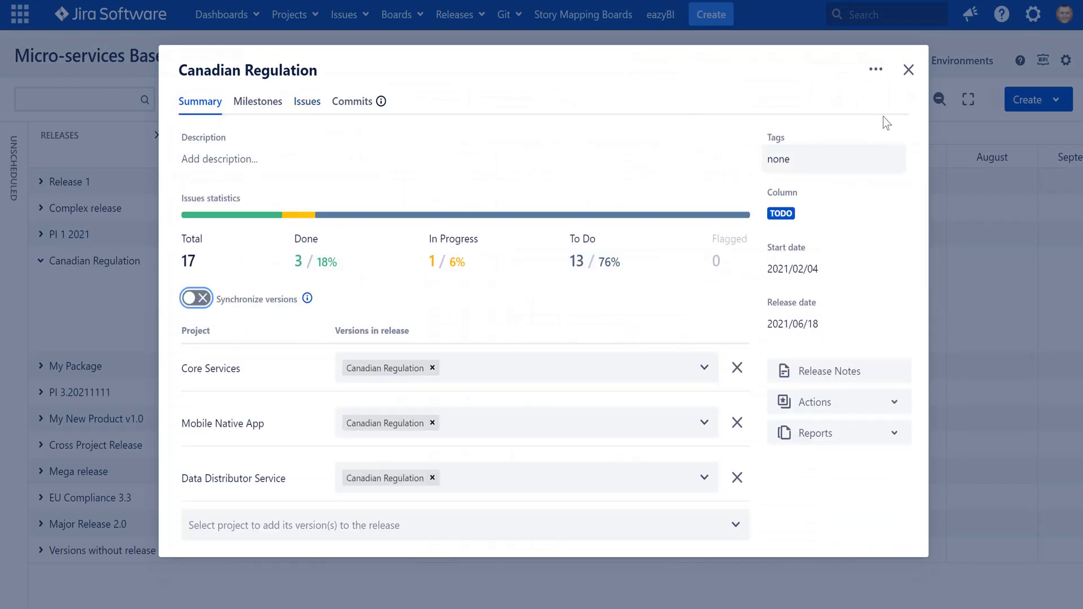
click(907, 69)
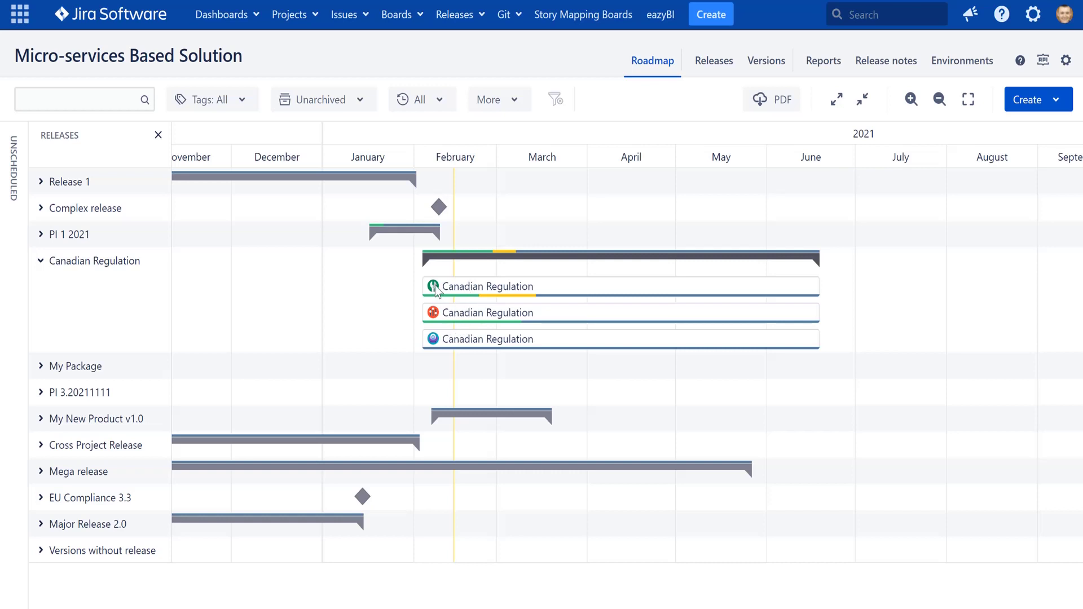
Step: On the roadmap, end Canadian Regulation's Core Services version in mid-April 2021 and start its Data Distributor Service version on 2021/04/13
mouse_move(436, 289)
mouse_move(435, 315)
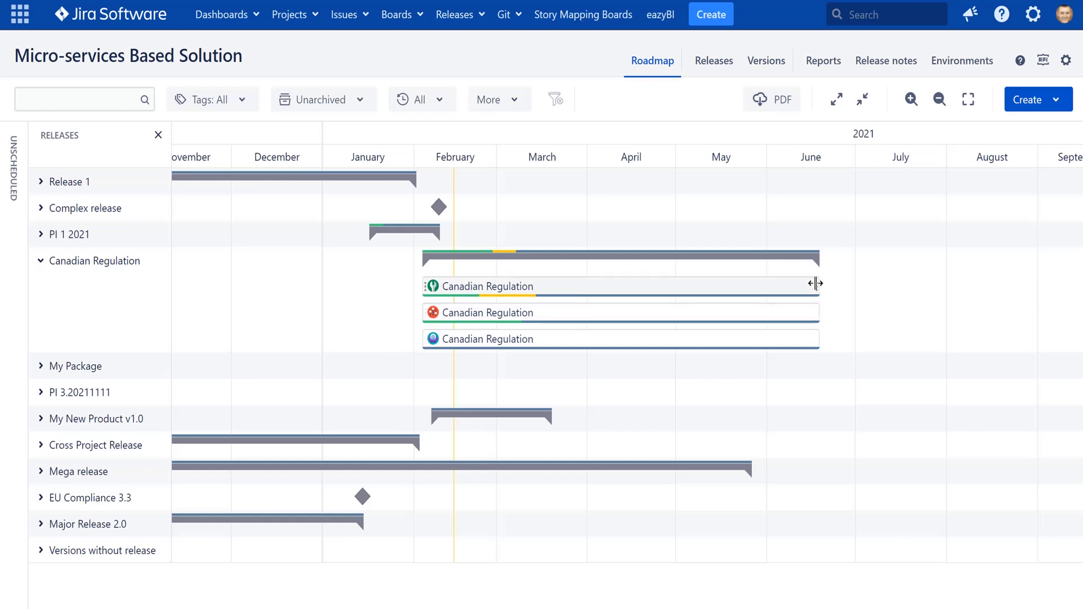
drag(815, 283, 619, 290)
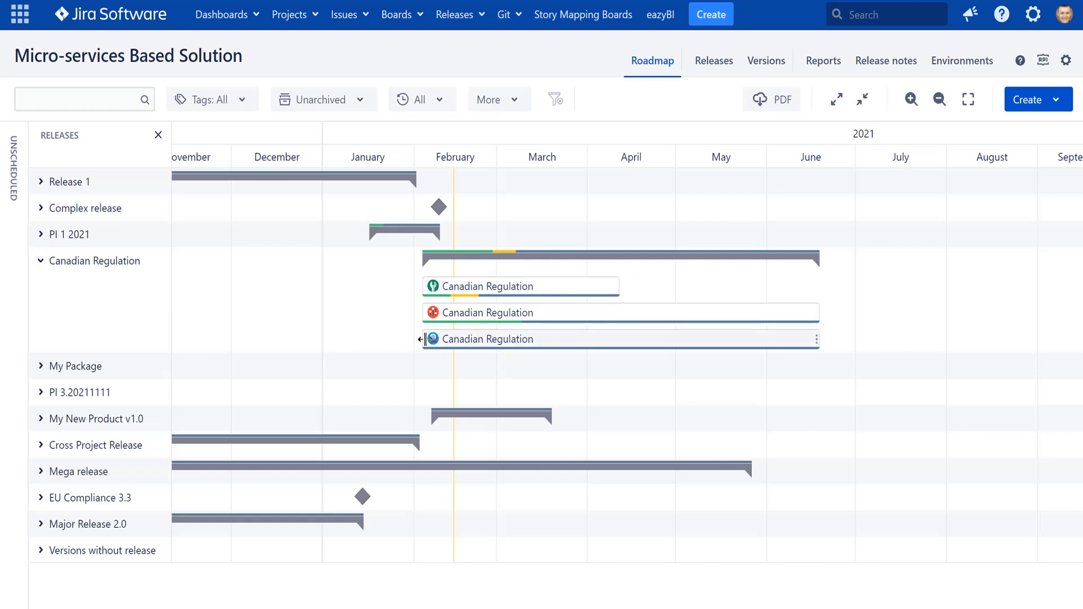
mouse_move(434, 343)
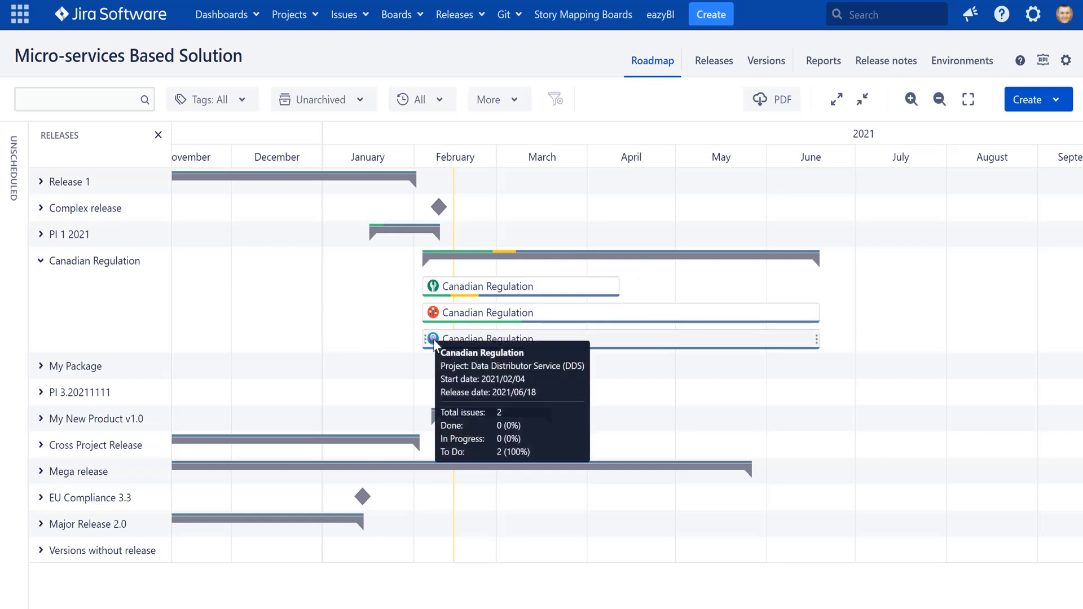
drag(424, 341, 620, 340)
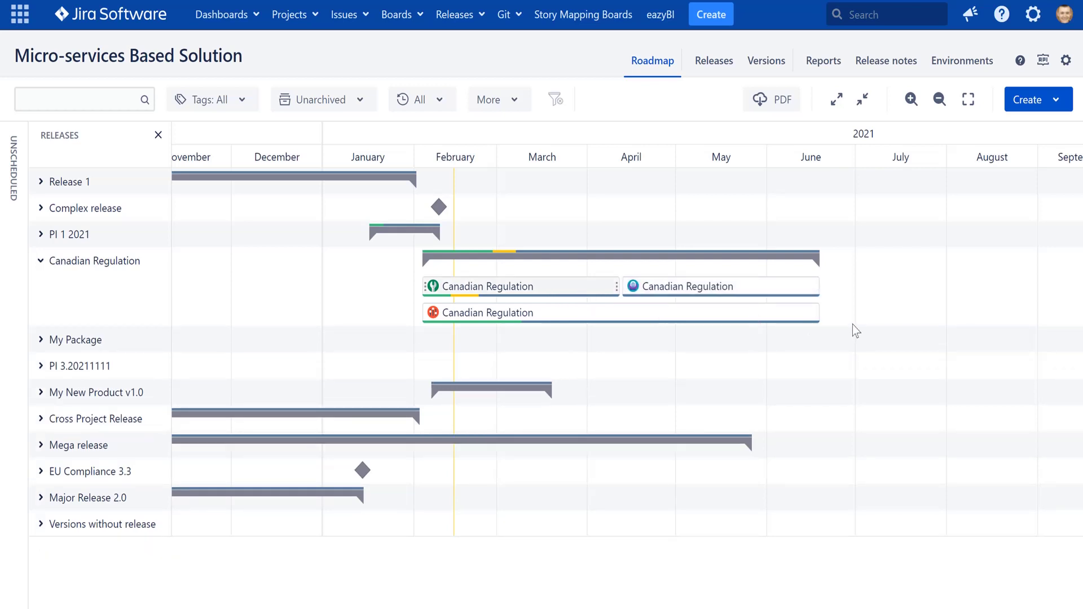
mouse_move(665, 303)
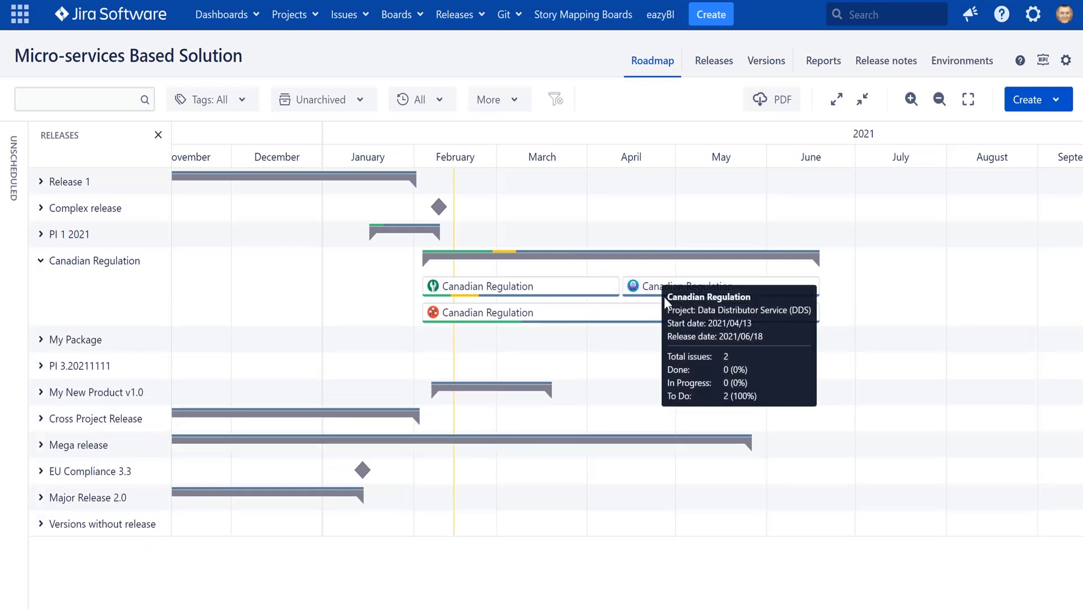